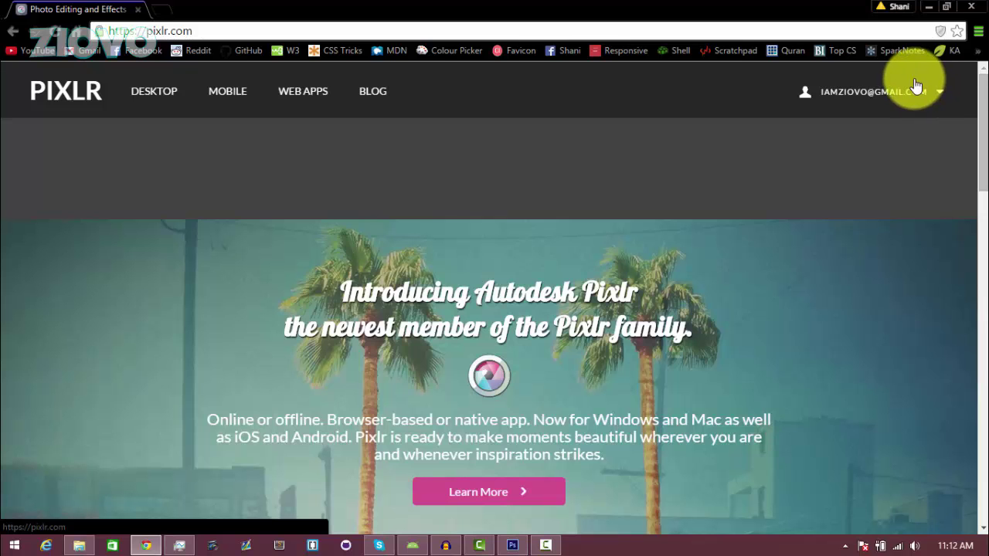
Step: Scroll the pixlr.com home page down to the Editor, Express and O-Matic product cards
scroll(973, 128, "down", 5)
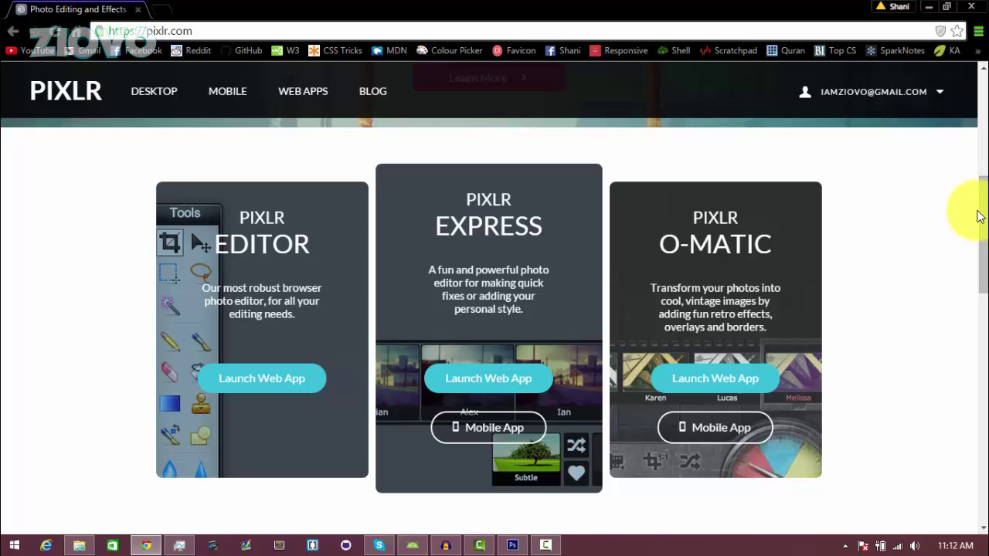
Step: Launch Pixlr Editor and set up a new image named Thumbnail, 1280 pixels wide
left_click(308, 380)
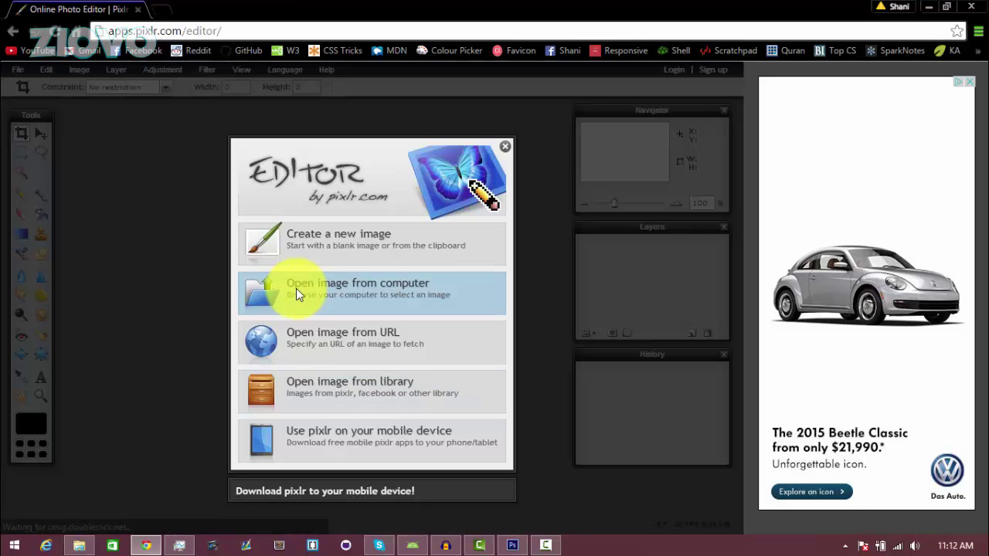
left_click(407, 241)
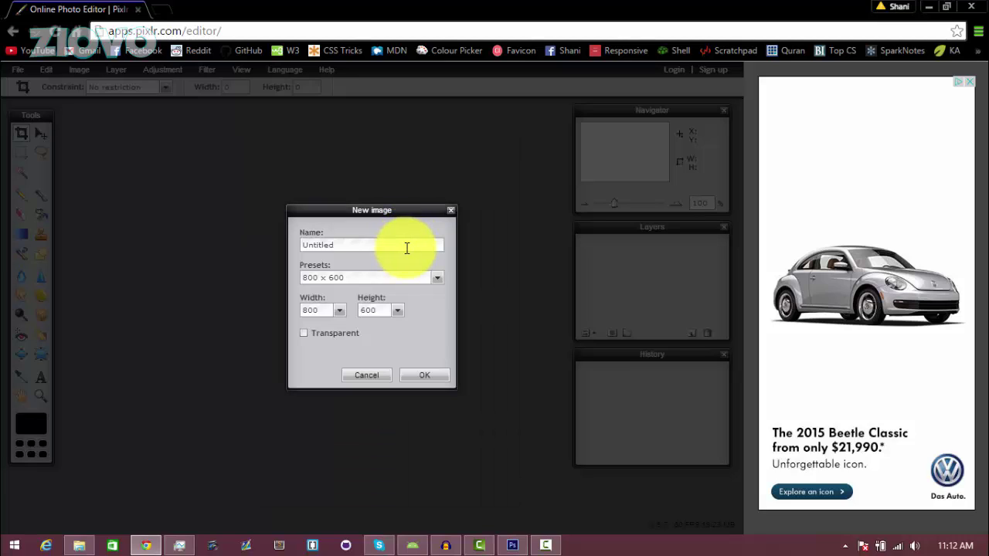
type("Thumbni")
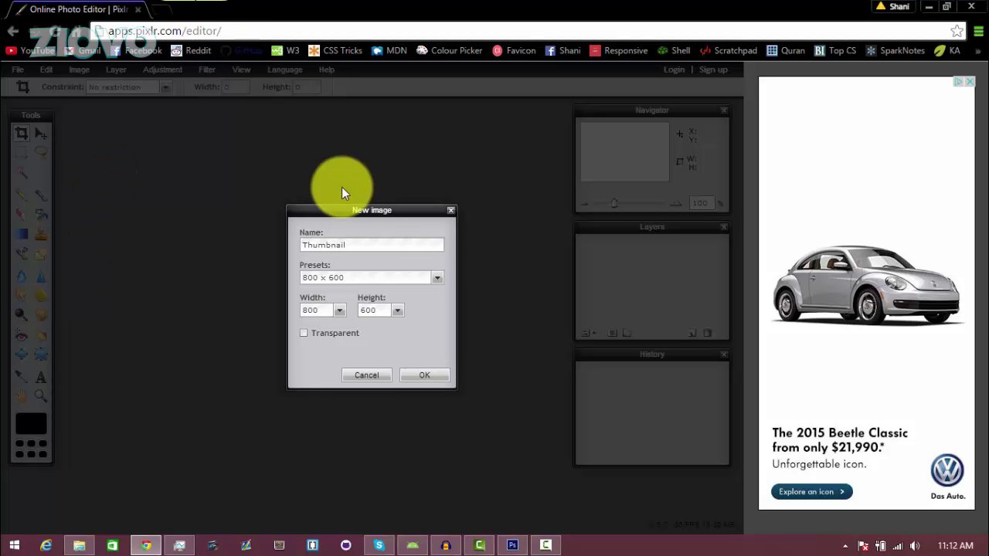
left_click_drag(325, 310, 293, 312)
type("1280")
key("Tab")
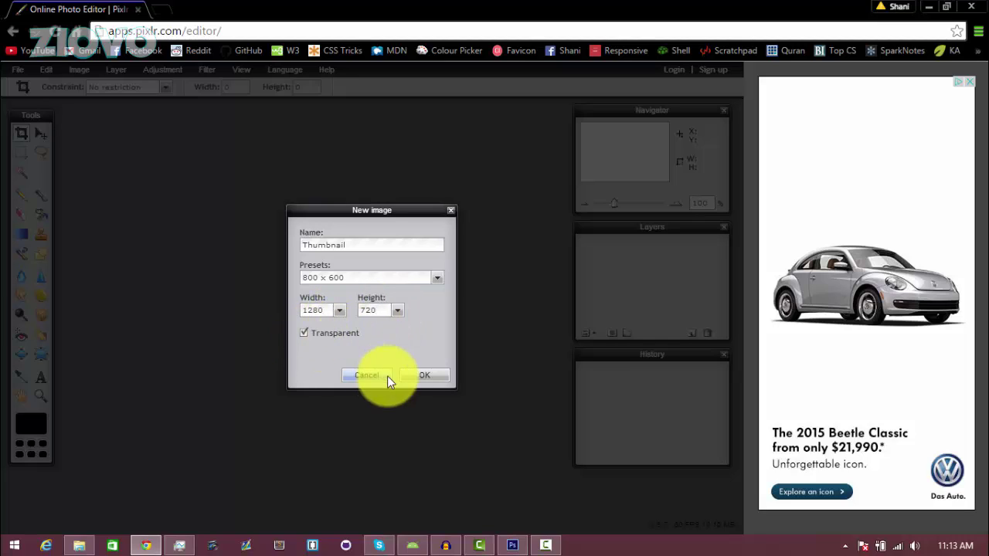
Step: Create the transparent 1280×720 Thumbnail image, enlarge its window and zoom out to fit it
left_click(413, 377)
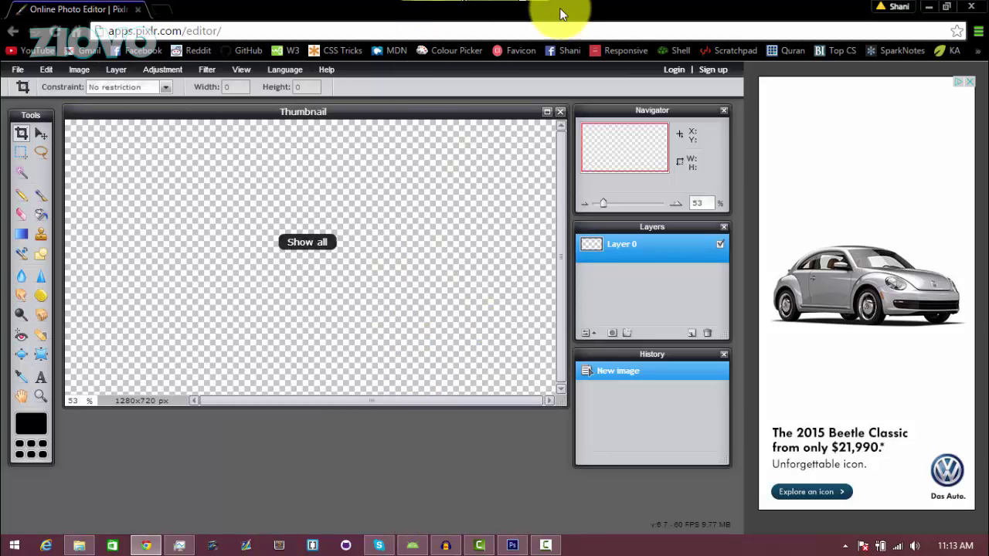
mouse_move(28, 116)
left_mouse_down()
mouse_move(60, 121)
mouse_move(9, 124)
mouse_move(13, 115)
left_mouse_up()
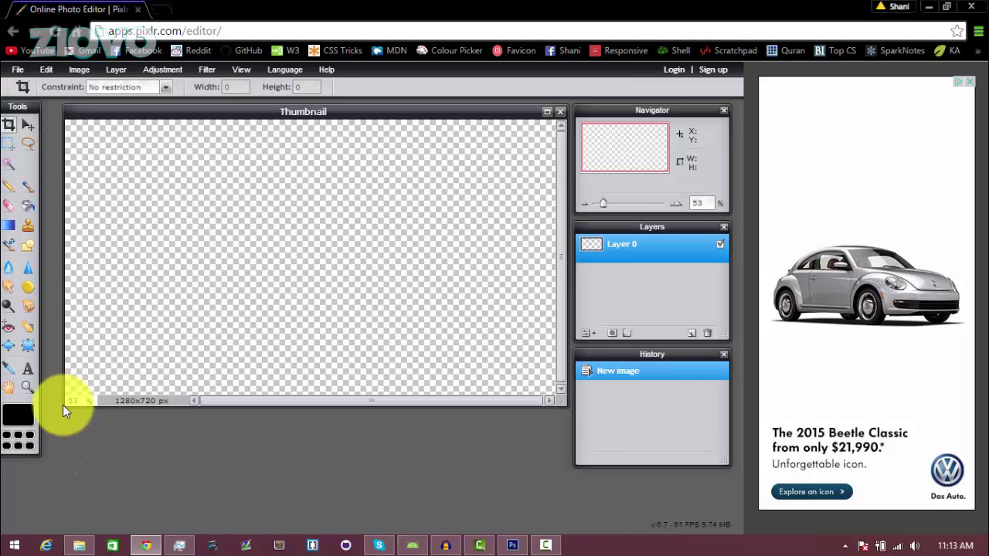
left_click_drag(562, 405, 572, 438)
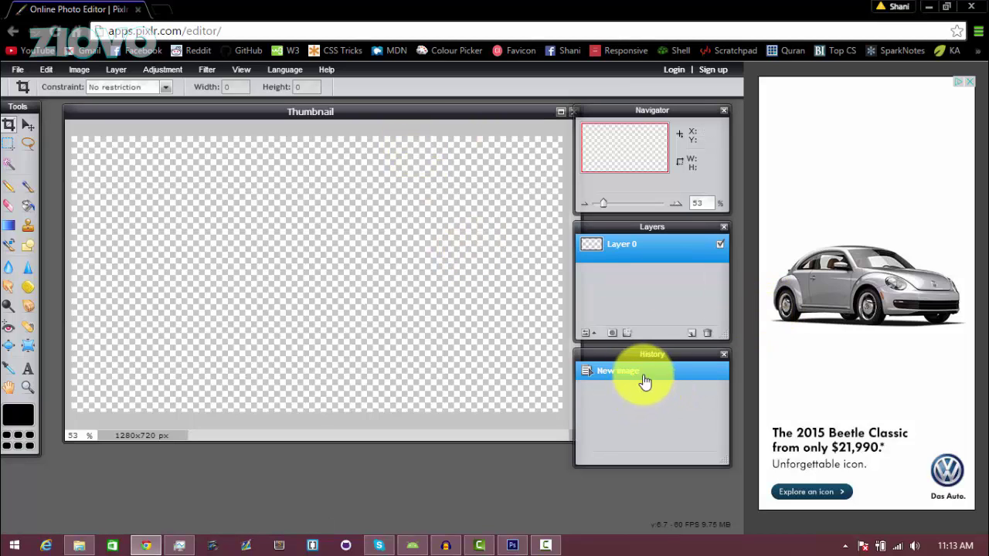
left_click_drag(602, 205, 600, 207)
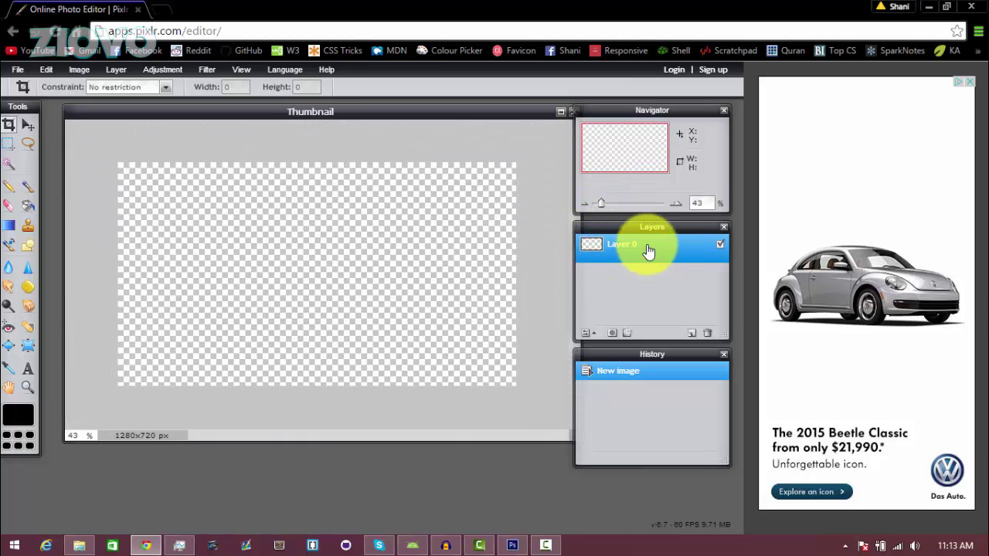
left_click(23, 70)
mouse_move(78, 67)
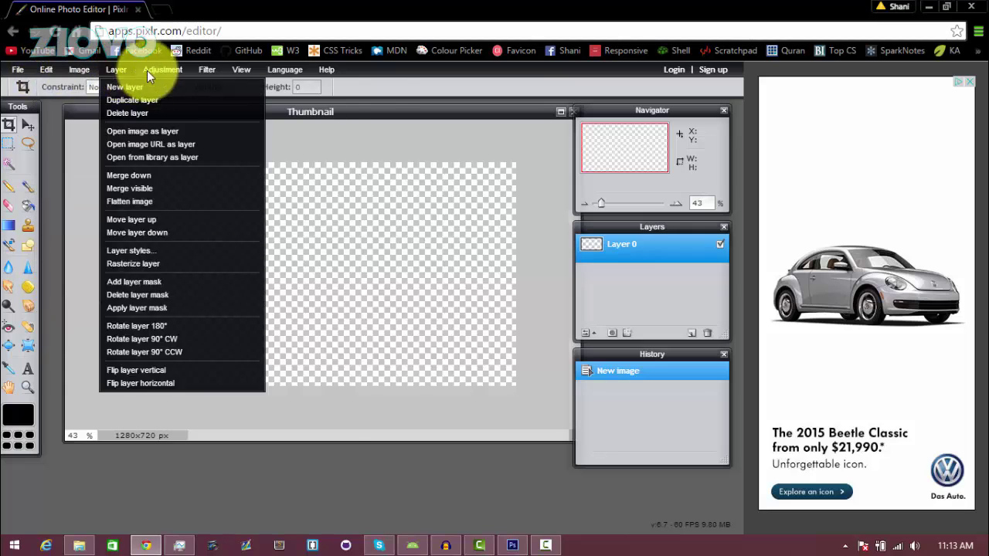
mouse_move(207, 69)
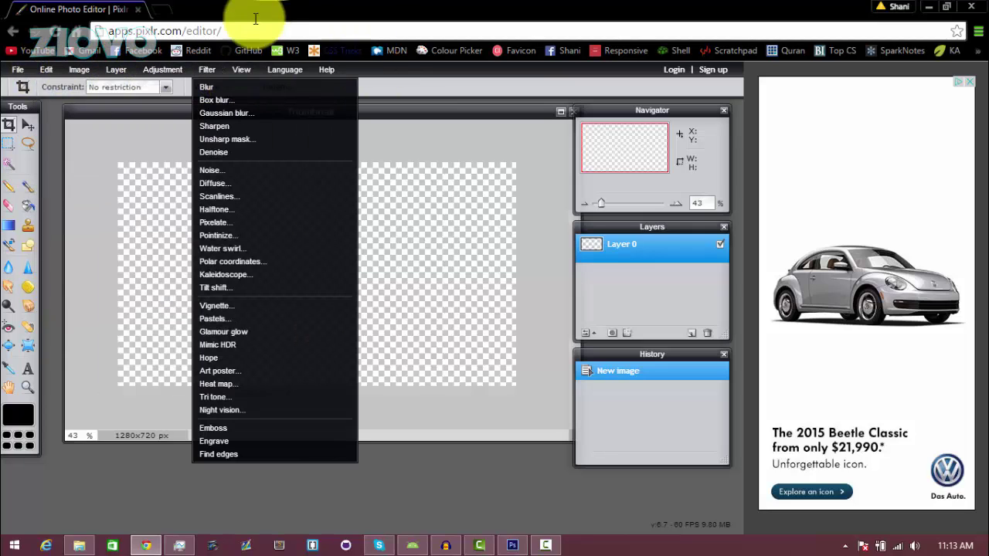
Step: Load Google Images in a new browser tab
left_click(170, 14)
type("goo")
key("Down")
key("Return")
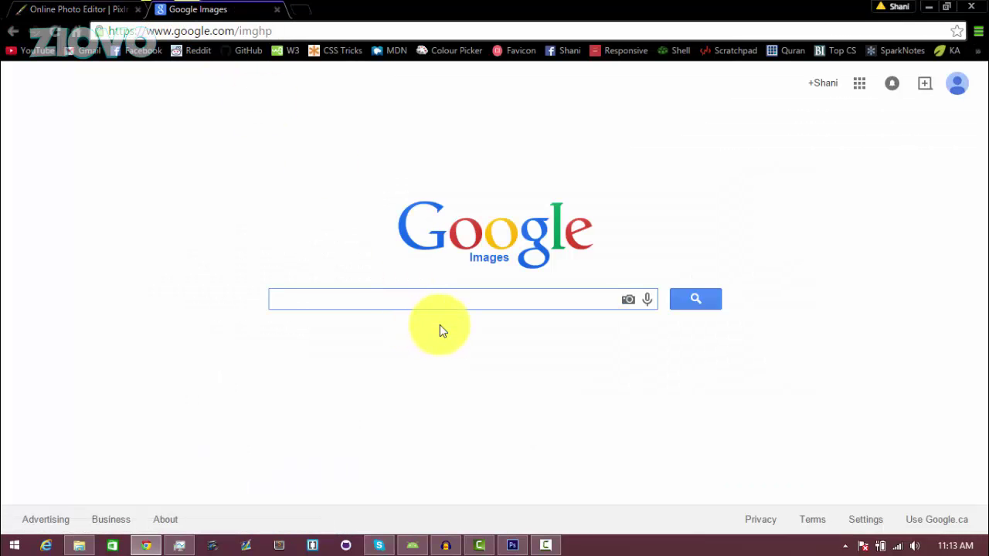
Step: Search Google Images for 'blue grunge', then for 'radial'
type("blue grunge")
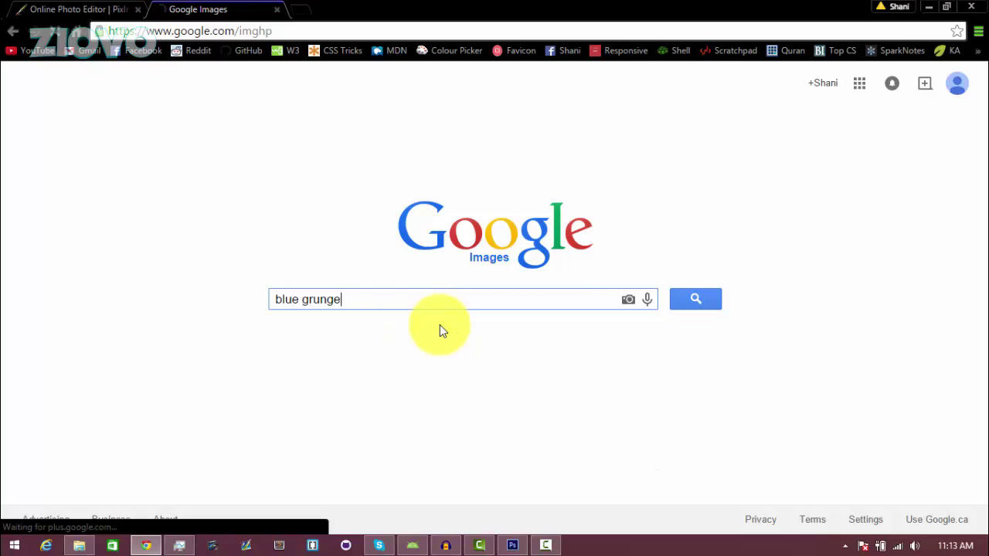
key("Return")
scroll(618, 325, "down", 3)
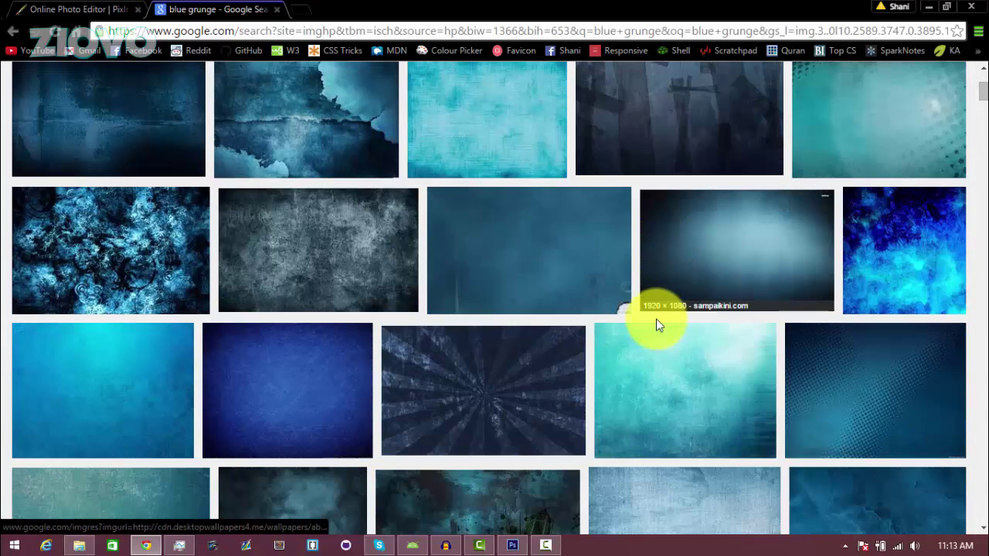
scroll(585, 313, "up", 4)
left_click_drag(162, 84, 8, 84)
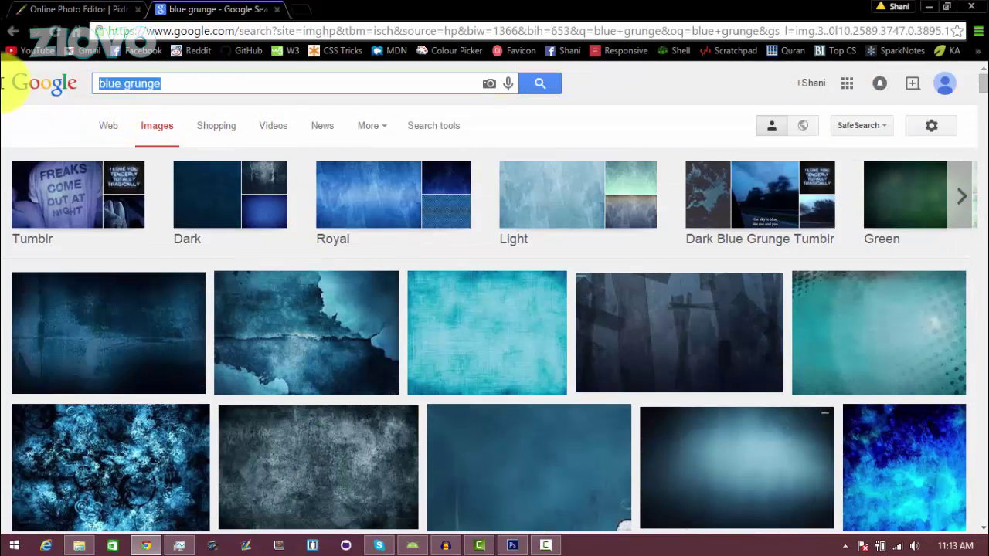
type("radial")
key("Return")
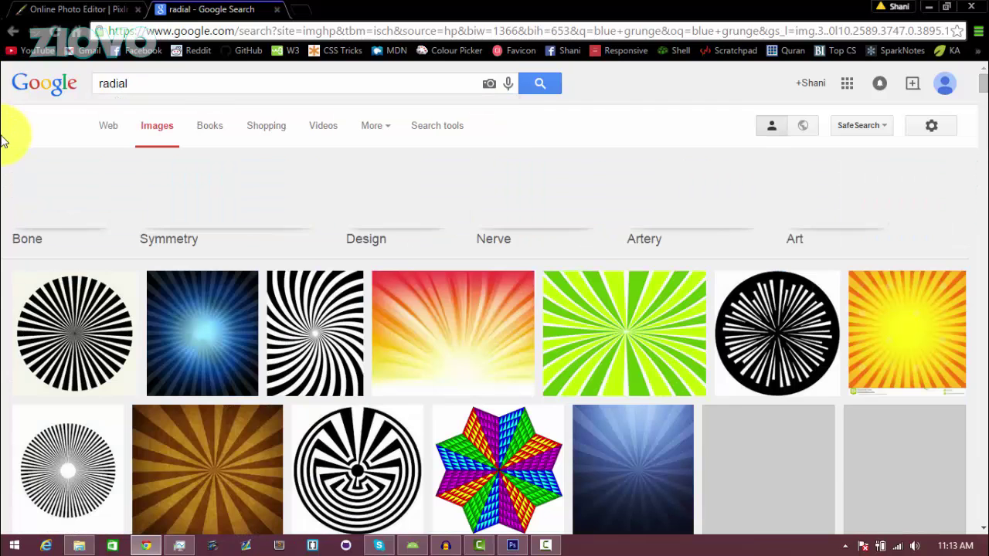
Step: Search for 'sunburst' and open the full-size orange sunburst image
double_click(141, 88)
type("sunburst")
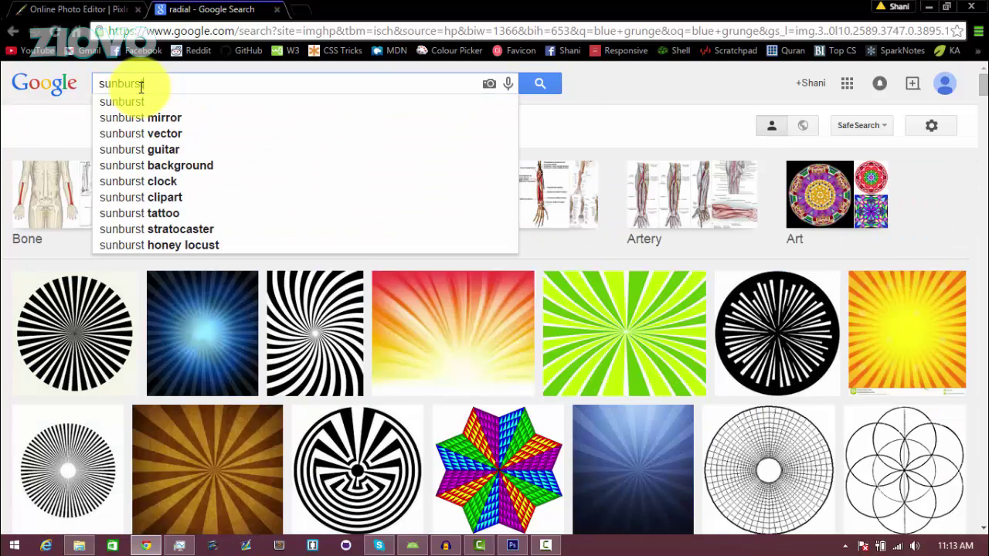
key("Return")
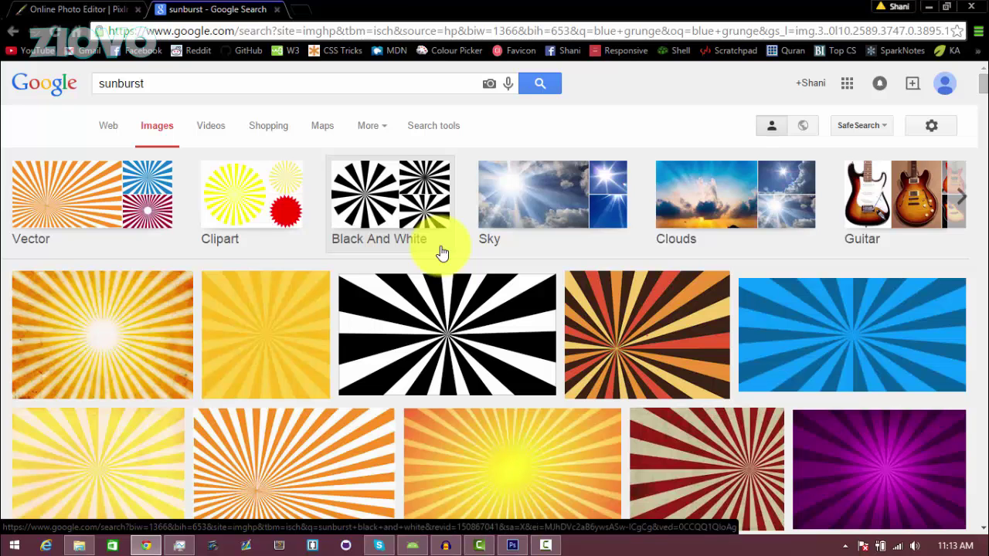
scroll(442, 252, "down", 2)
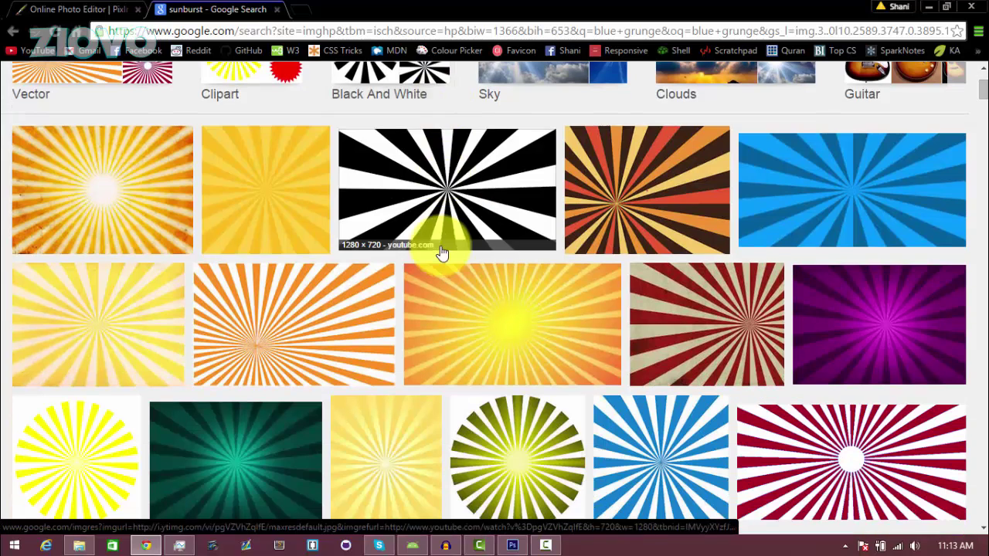
left_click(77, 214)
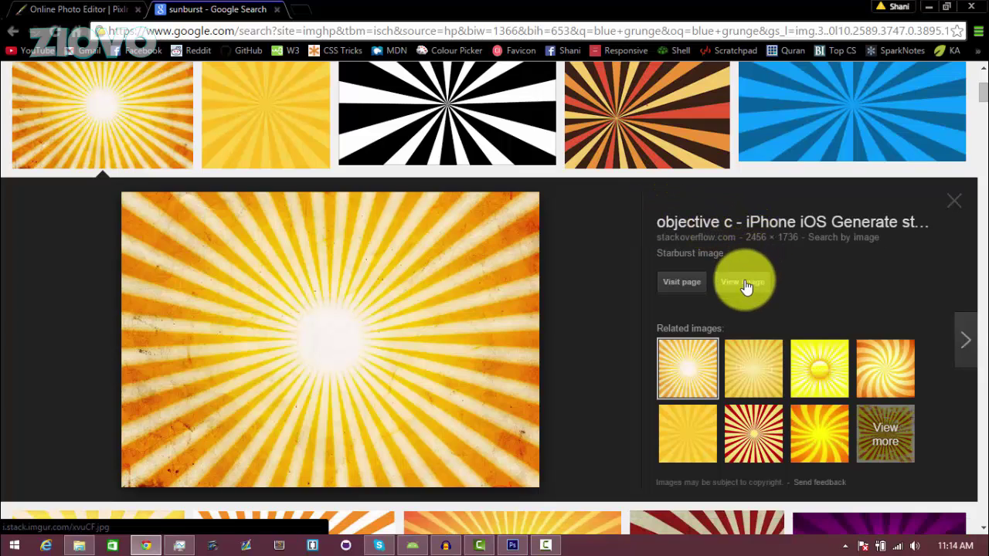
left_click(746, 282)
Step: Save the sunburst image to Downloads as THUMBNAILBG.jpg
right_click(247, 257)
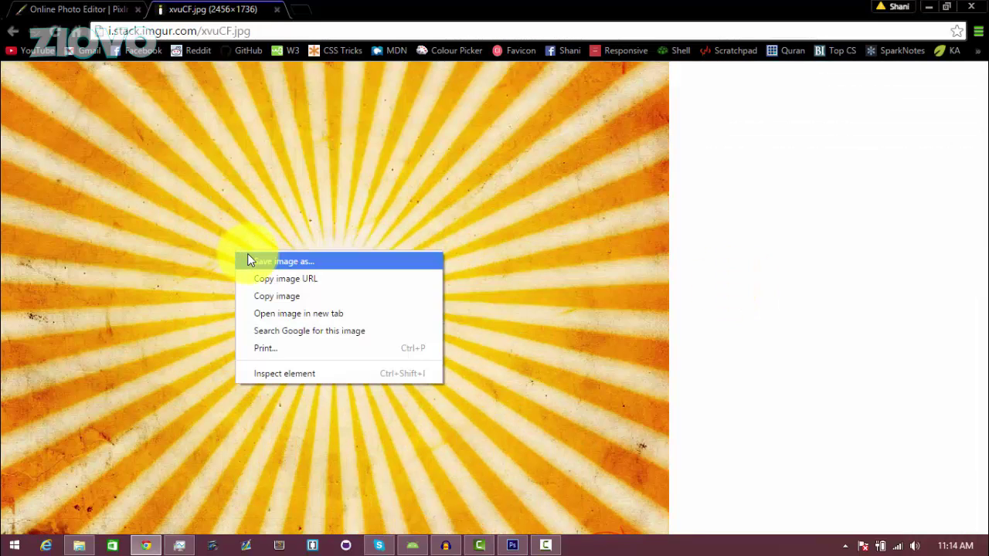
left_click(247, 255)
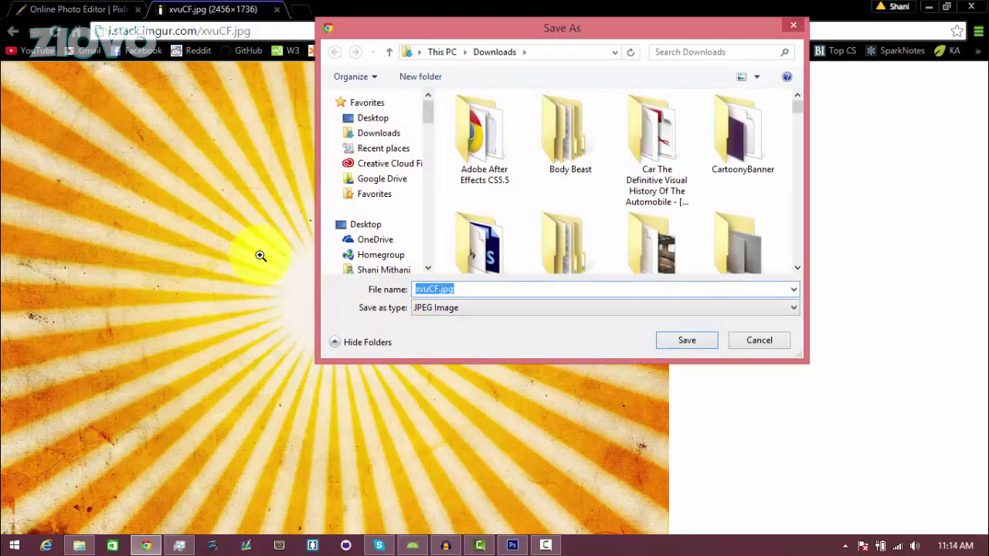
type("THUMBNAILBG")
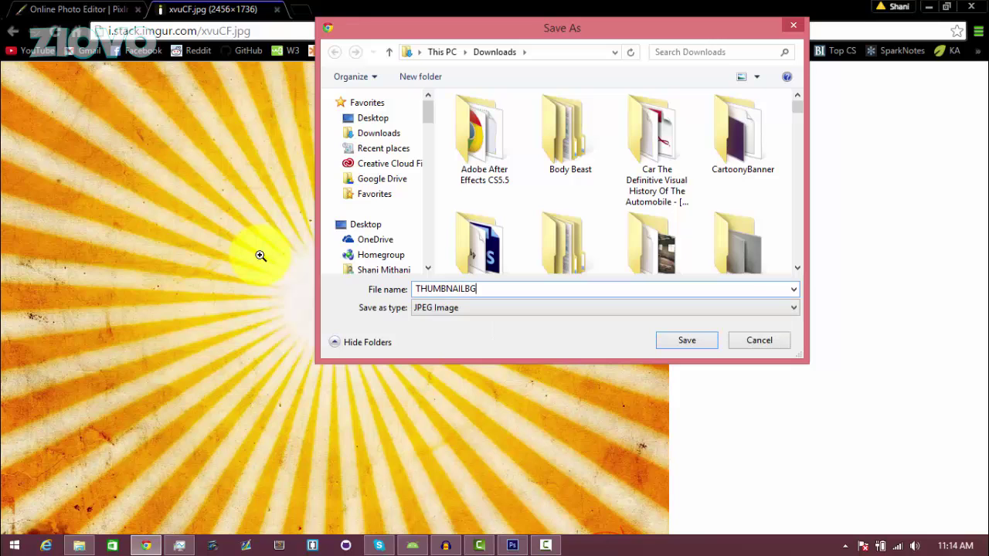
key("Return")
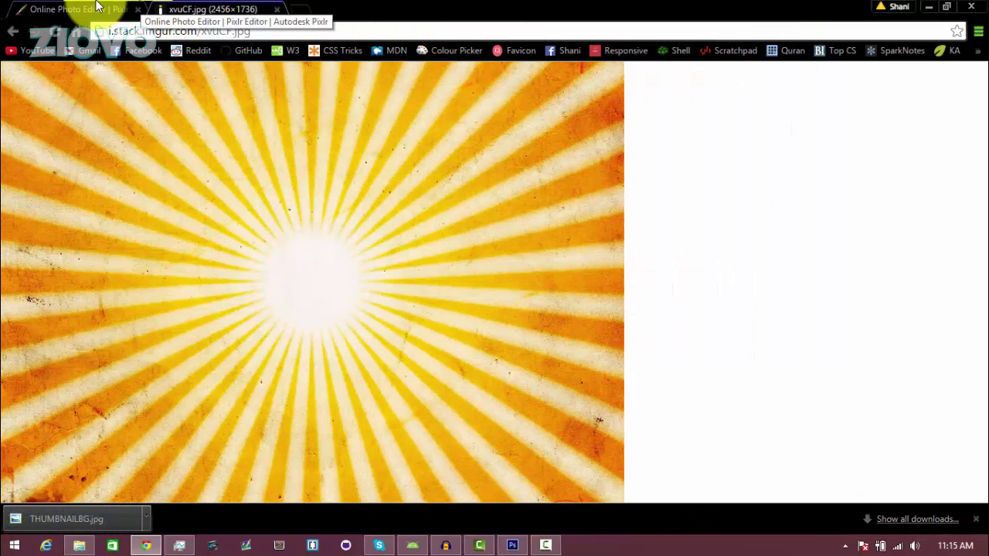
Step: Open THUMBNAILBG.jpg in Pixlr Editor and move its window aside
left_click(97, 8)
left_click(19, 70)
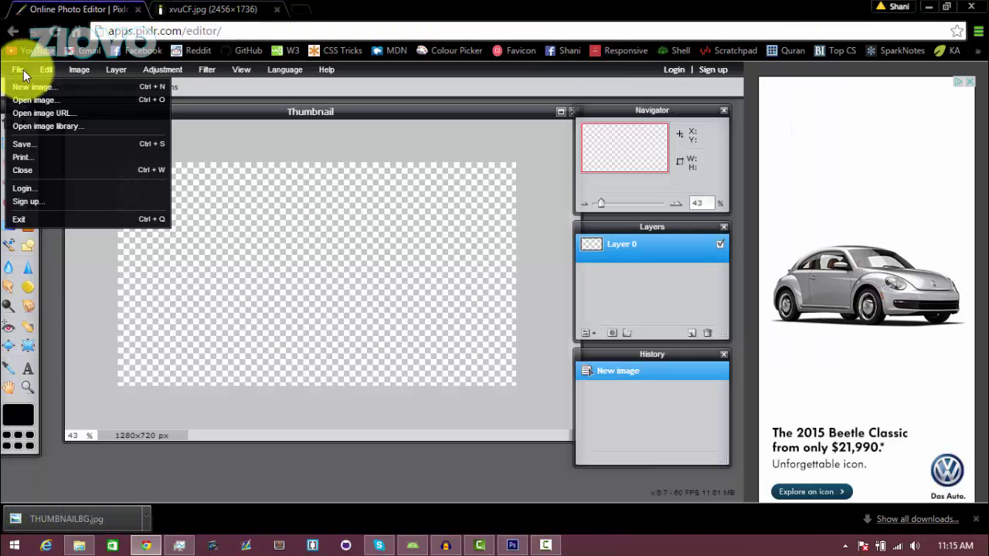
left_click(50, 101)
type("thu")
key("Down")
key("Down")
key("Return")
key("Return")
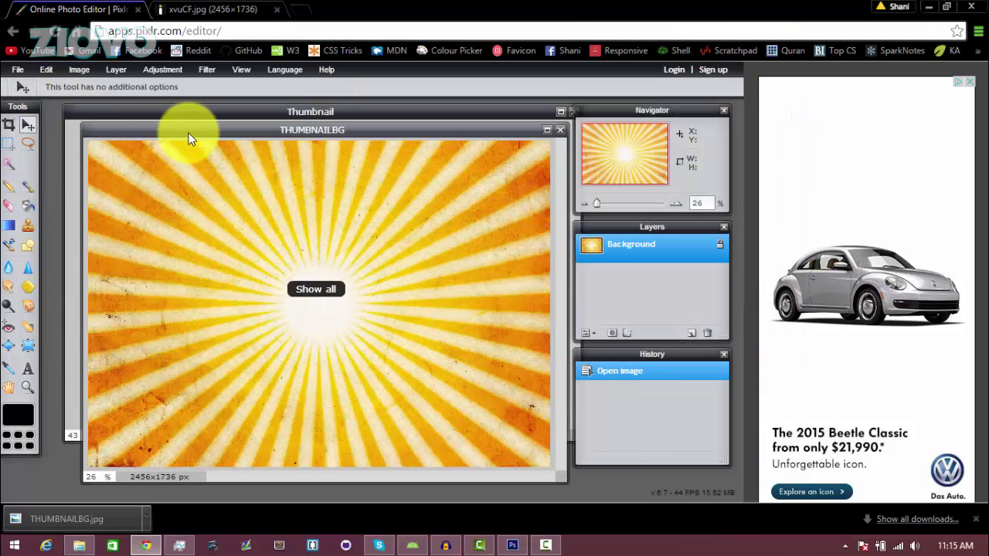
mouse_move(189, 133)
left_mouse_down()
mouse_move(226, 125)
mouse_move(171, 142)
left_mouse_up()
Step: Copy the whole sunburst and paste it into the Thumbnail canvas as Layer 1
key("ctrl+a")
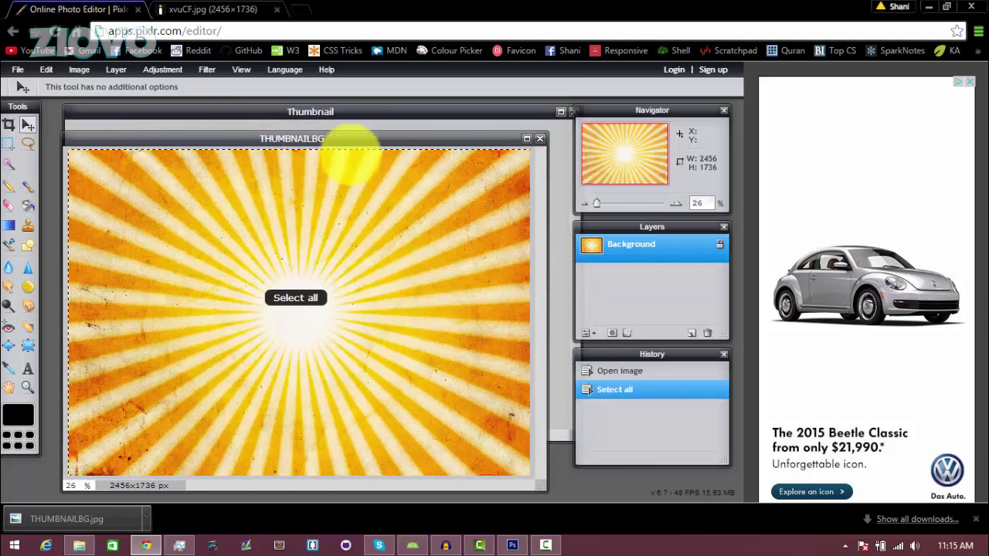
key("ctrl+c")
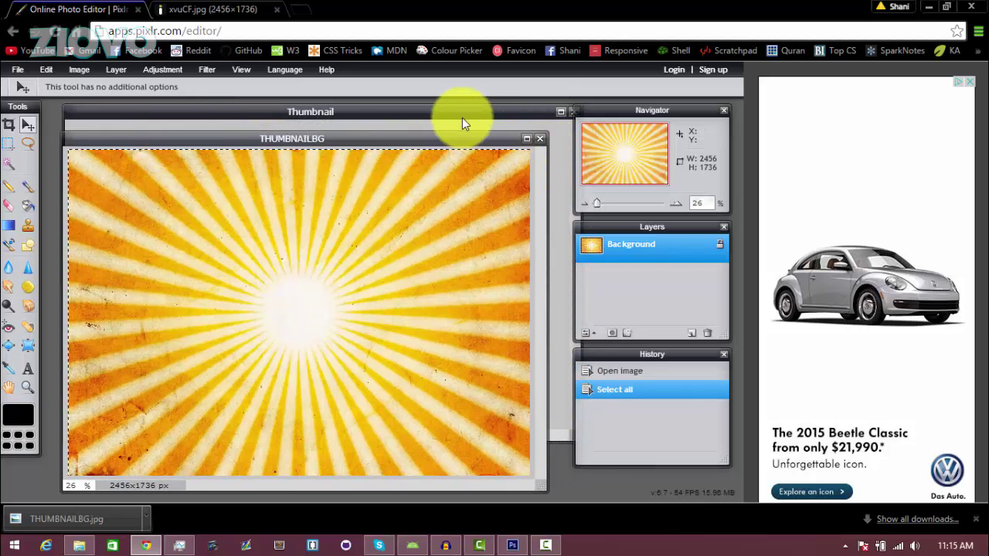
left_click(463, 113)
key("ctrl+v")
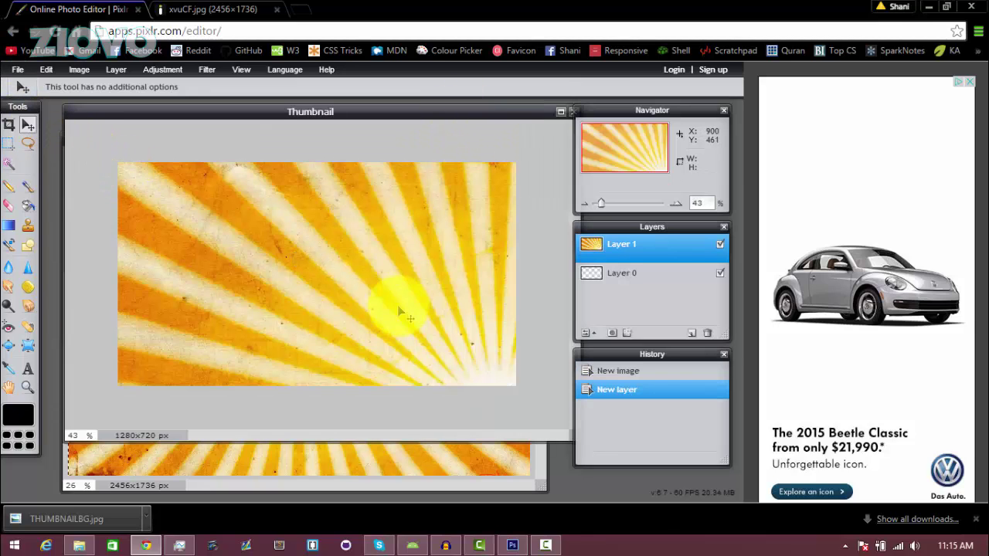
left_click_drag(399, 309, 199, 157)
Step: Close THUMBNAILBG without saving and nudge the sunburst layer right
left_click(354, 465)
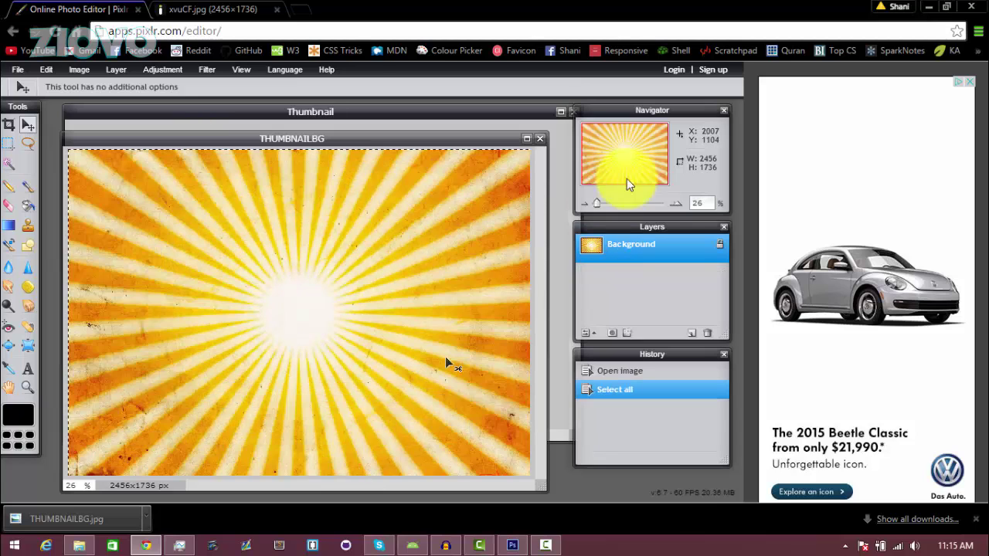
left_click(540, 139)
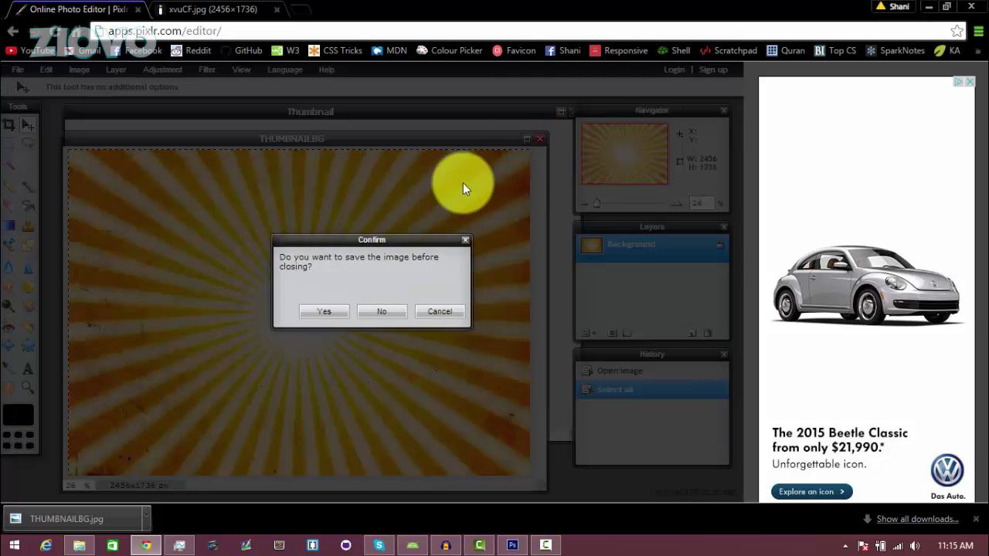
left_click(386, 313)
left_click_drag(192, 198, 294, 248)
Step: Try transforming the sunburst layer, discard it, and zoom the canvas view out
left_click(48, 69)
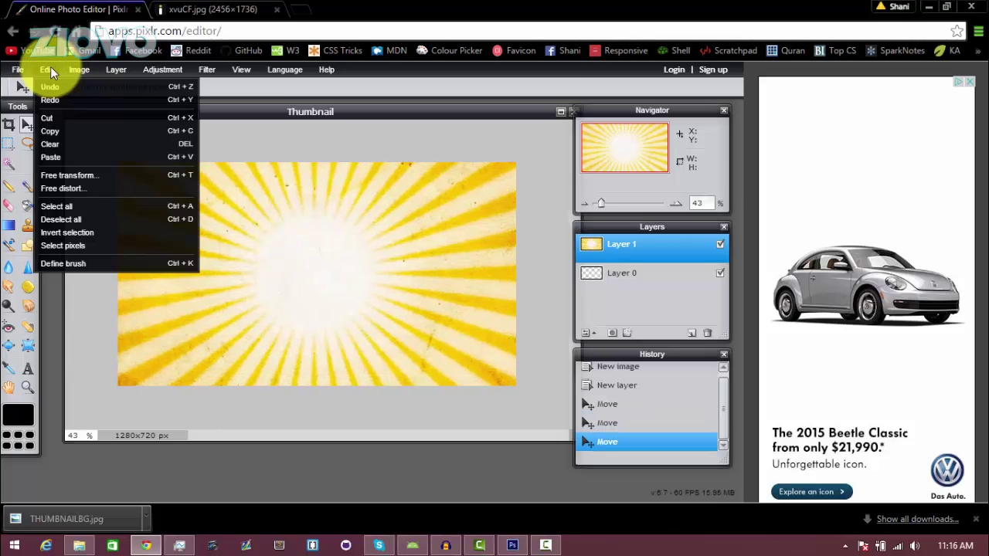
left_click(109, 132)
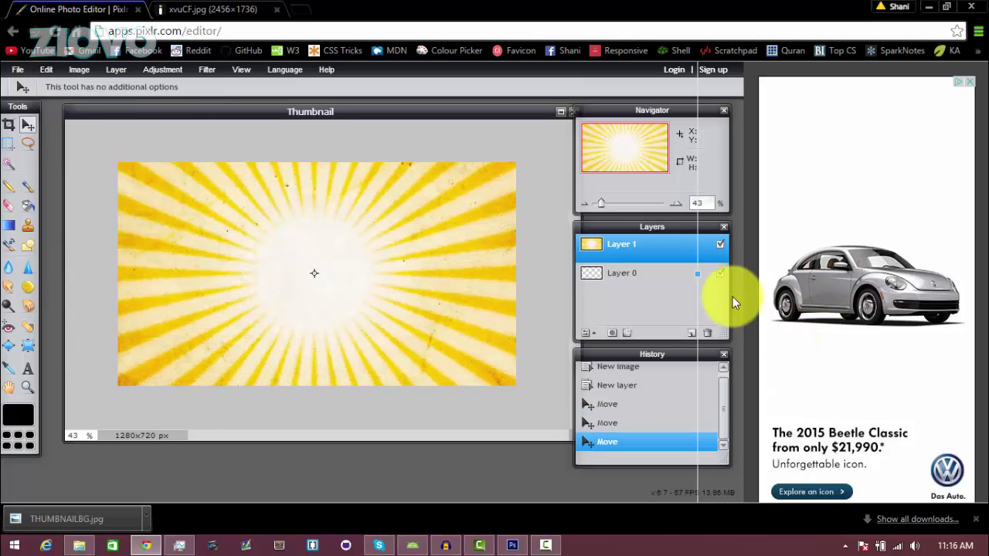
left_click_drag(697, 274, 523, 282)
left_click(601, 203)
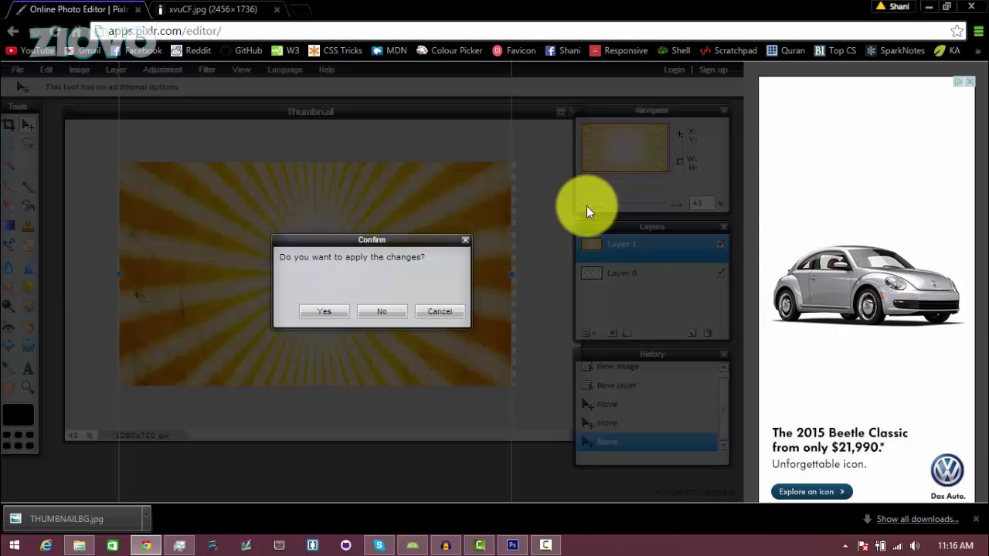
left_click(382, 312)
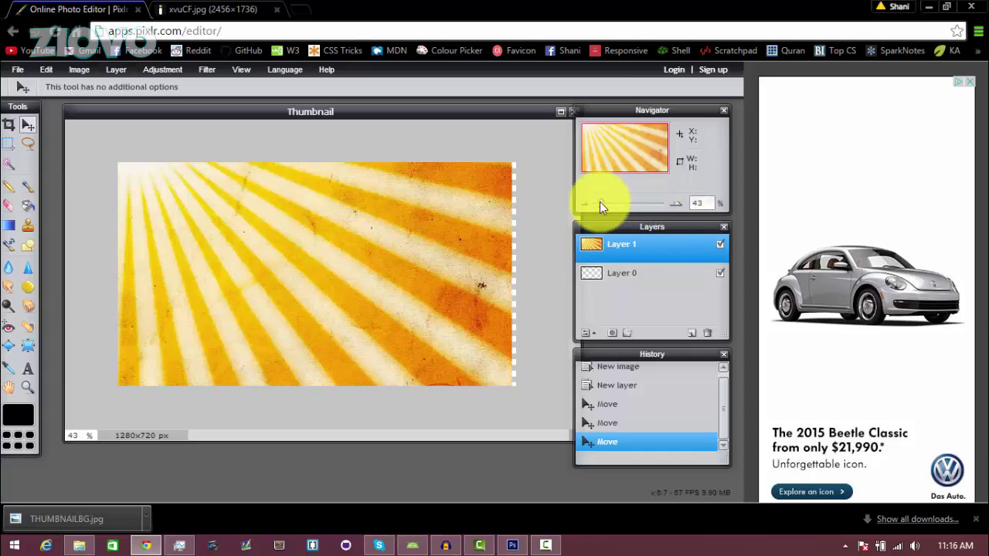
mouse_move(600, 202)
left_mouse_down()
mouse_move(587, 203)
mouse_move(597, 203)
left_mouse_up()
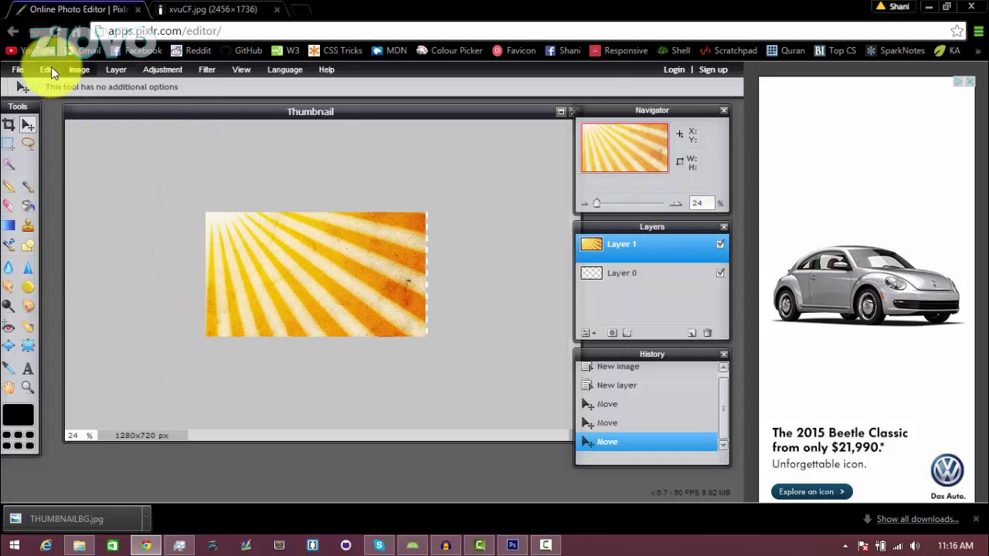
Step: Free-transform the sunburst to fit the 1280×720 canvas, centre it, and apply
left_click(46, 69)
left_click(65, 174)
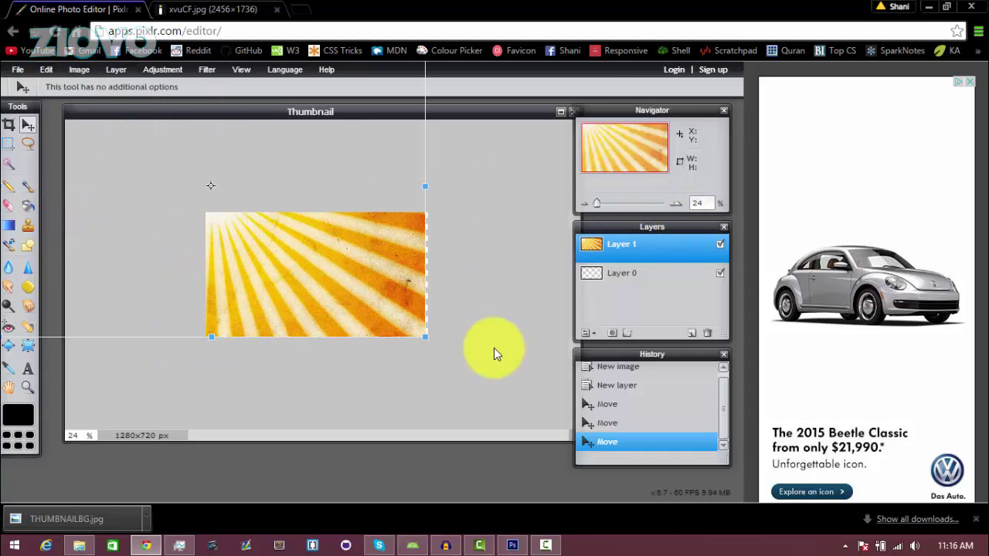
left_click_drag(347, 280, 433, 340)
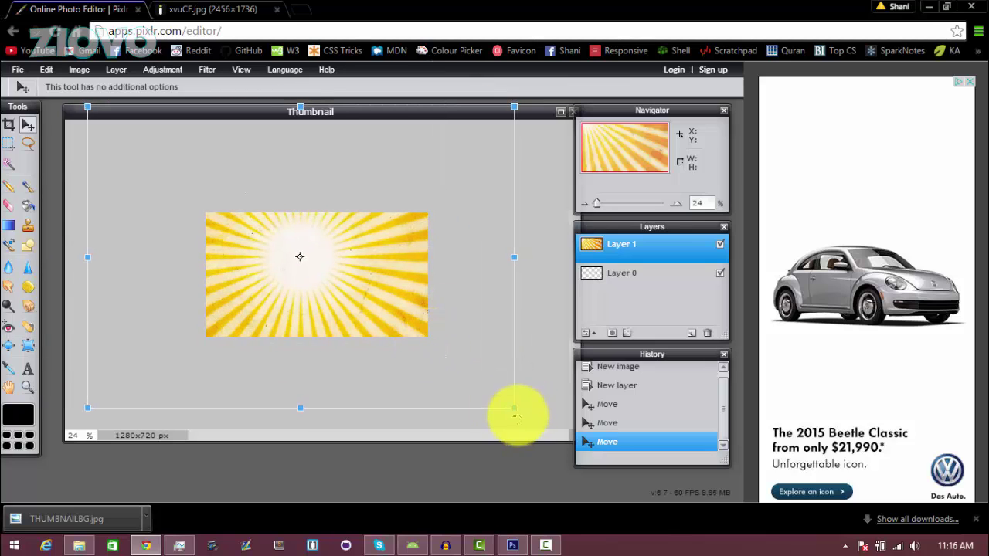
left_click_drag(516, 406, 444, 348)
left_click_drag(378, 273, 391, 292)
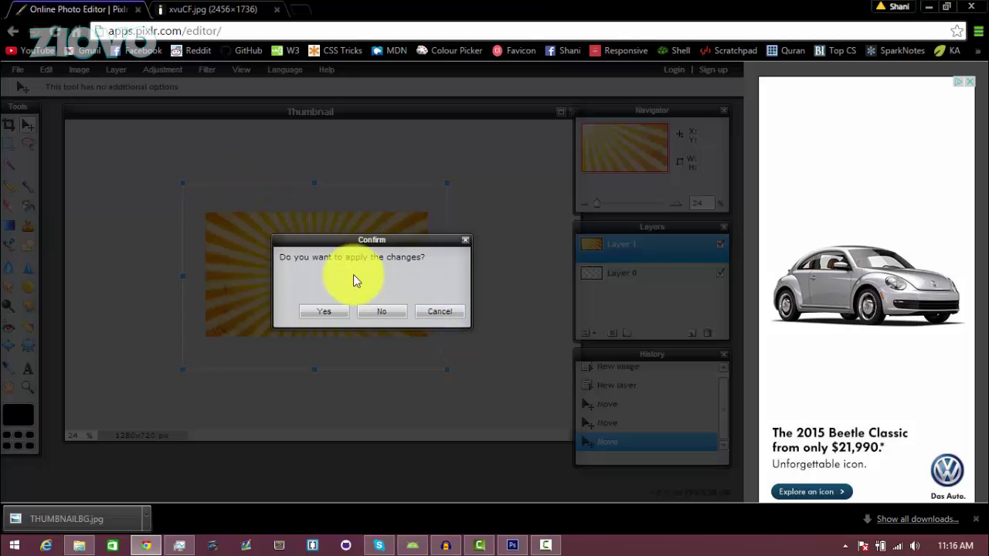
left_click(327, 310)
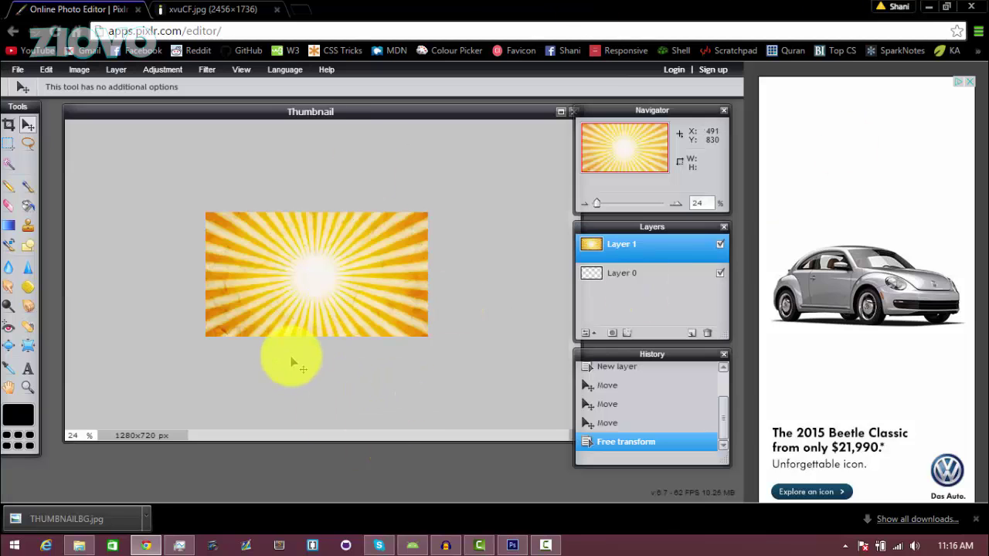
scroll(293, 355, "up", 1)
Step: Lower the sunburst layer's brightness to about -35 with Brightness & Contrast
scroll(294, 363, "up", 1)
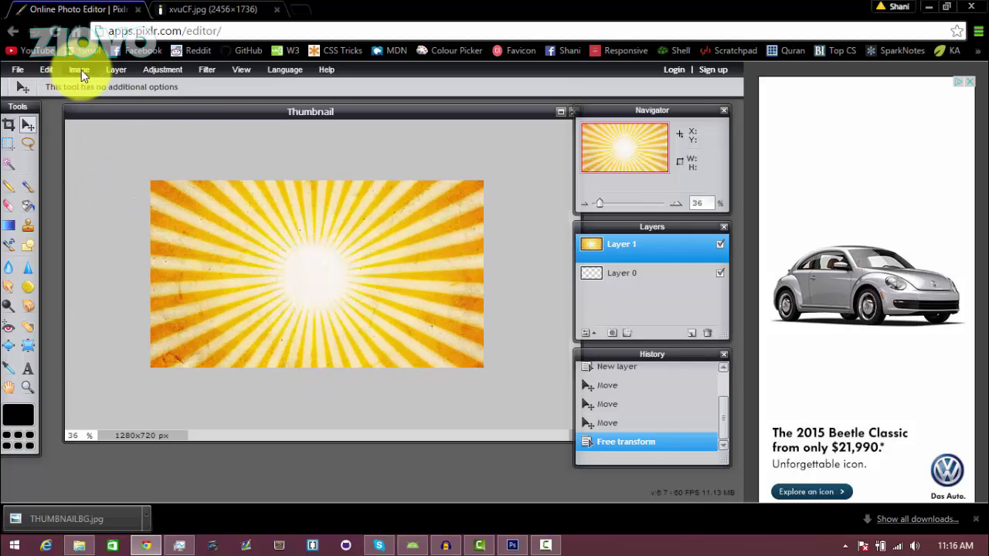
left_click(208, 71)
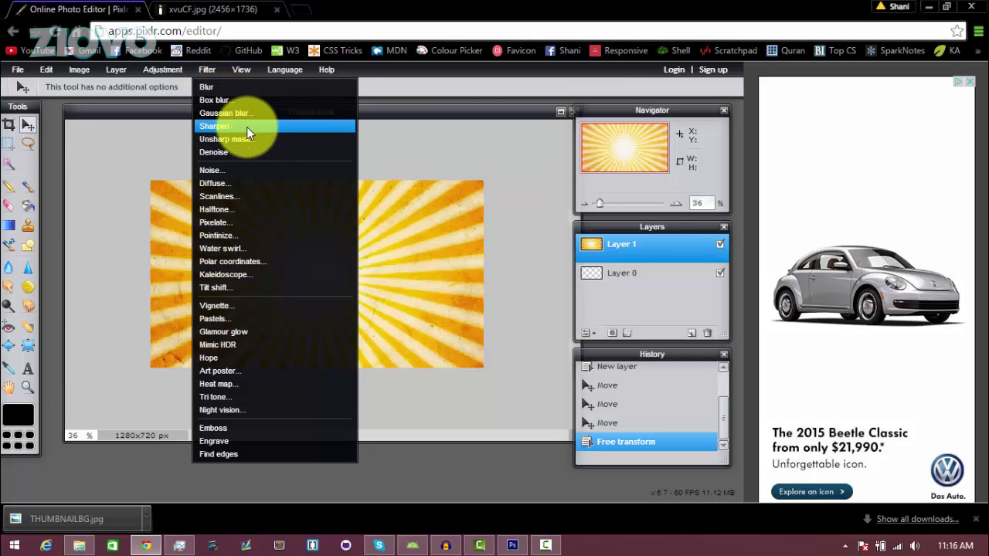
mouse_move(174, 66)
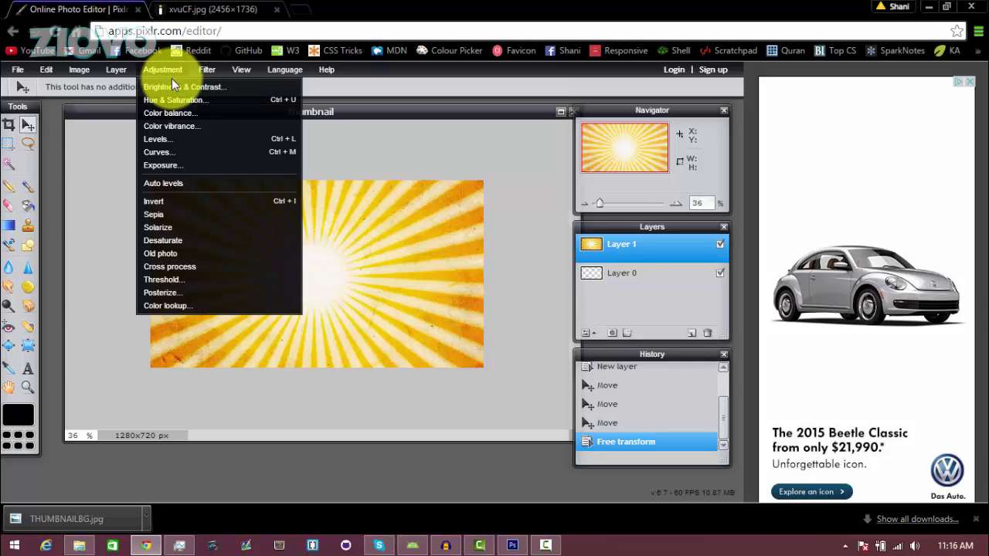
left_click(172, 83)
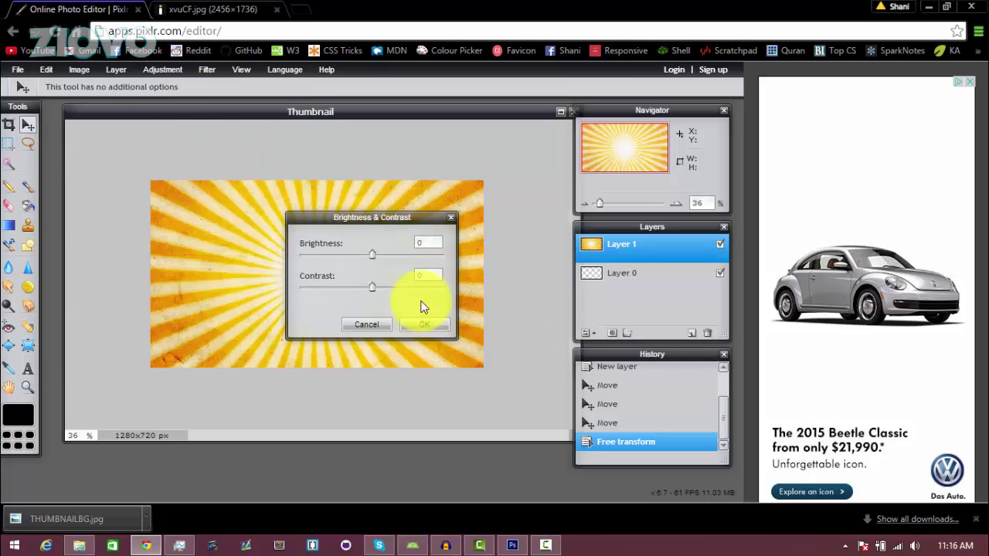
left_click_drag(372, 250, 346, 258)
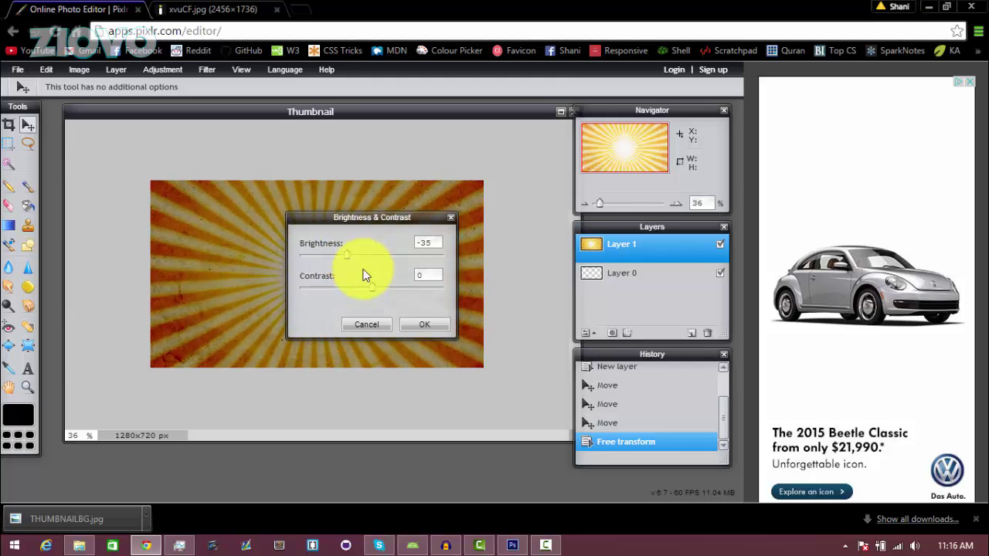
left_click(425, 325)
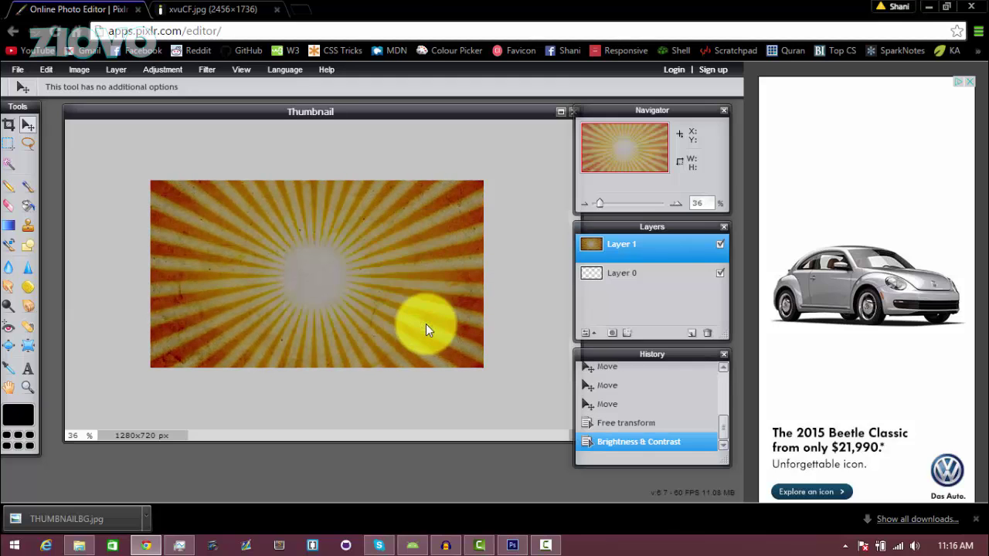
Step: Search Google Images for 'epic face png'
left_click(182, 9)
left_click(182, 30)
type("goo")
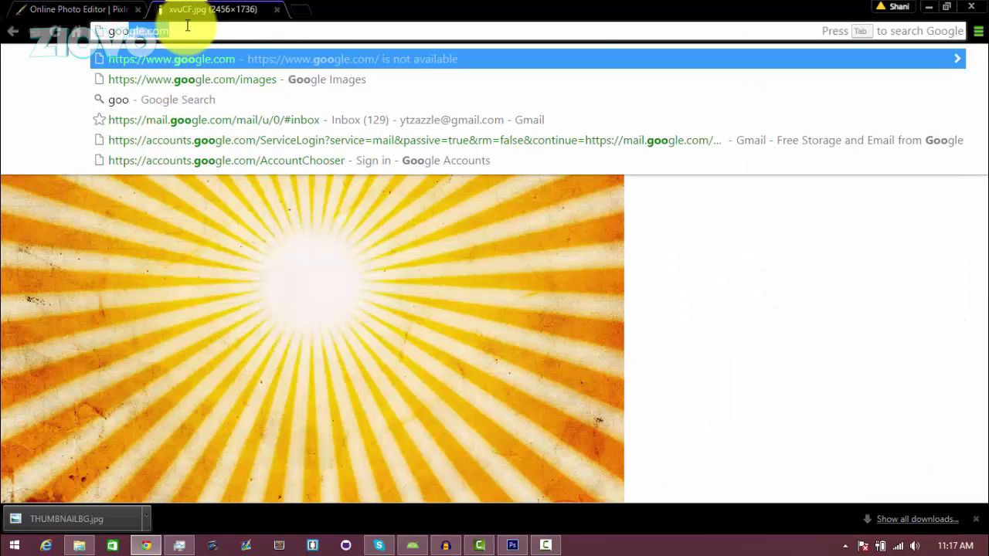
key("Down")
key("Return")
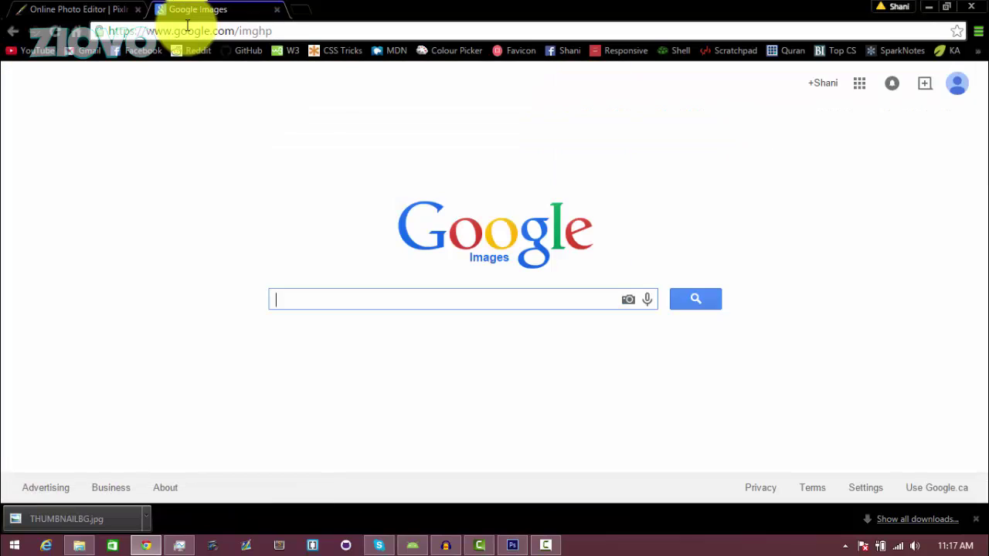
type("epic face png")
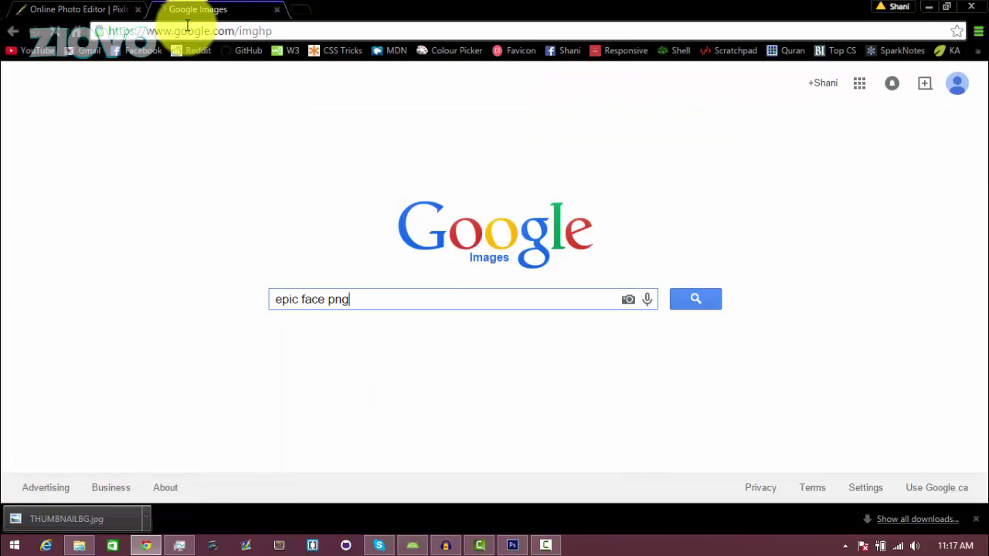
key("Return")
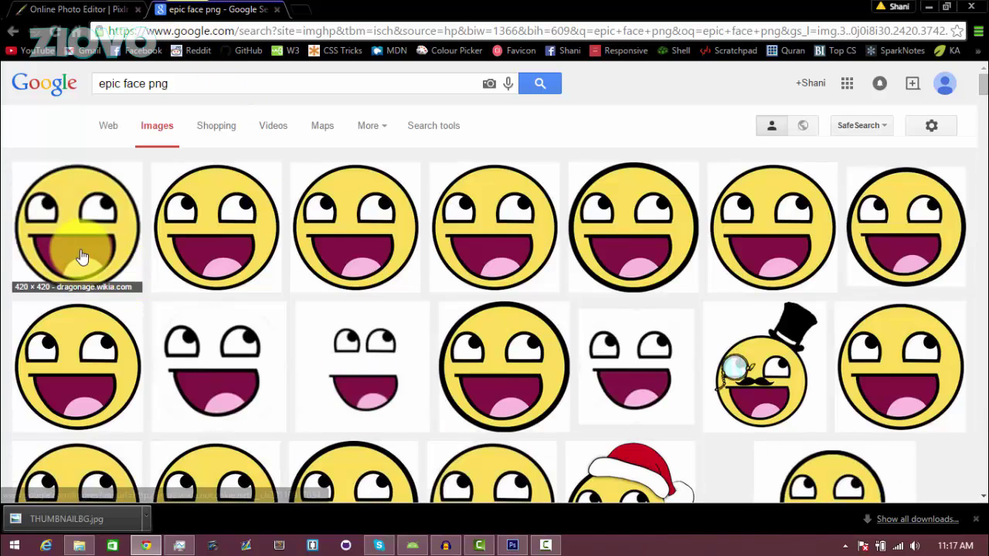
Step: Open the full-size epic face image and start saving it to disk
left_click(275, 255)
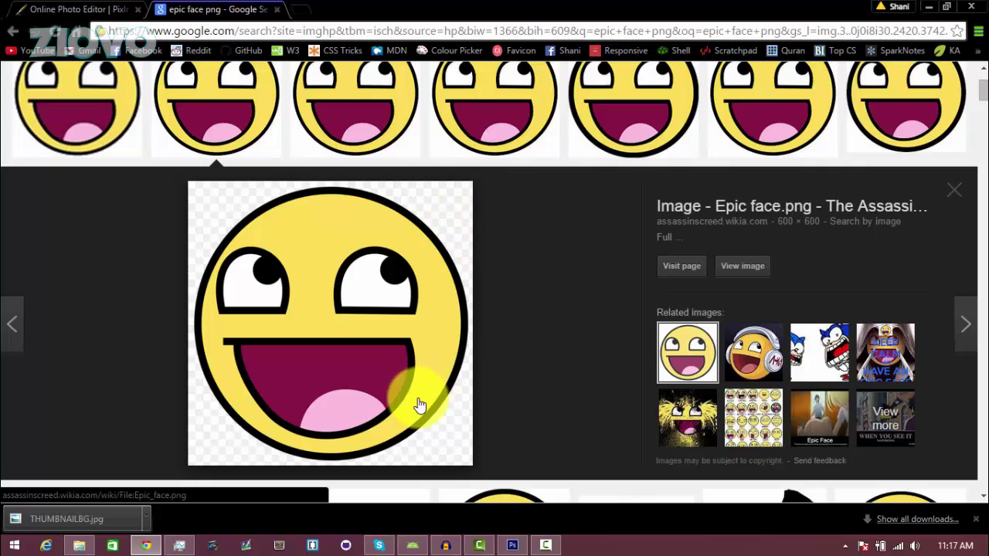
left_click(741, 265)
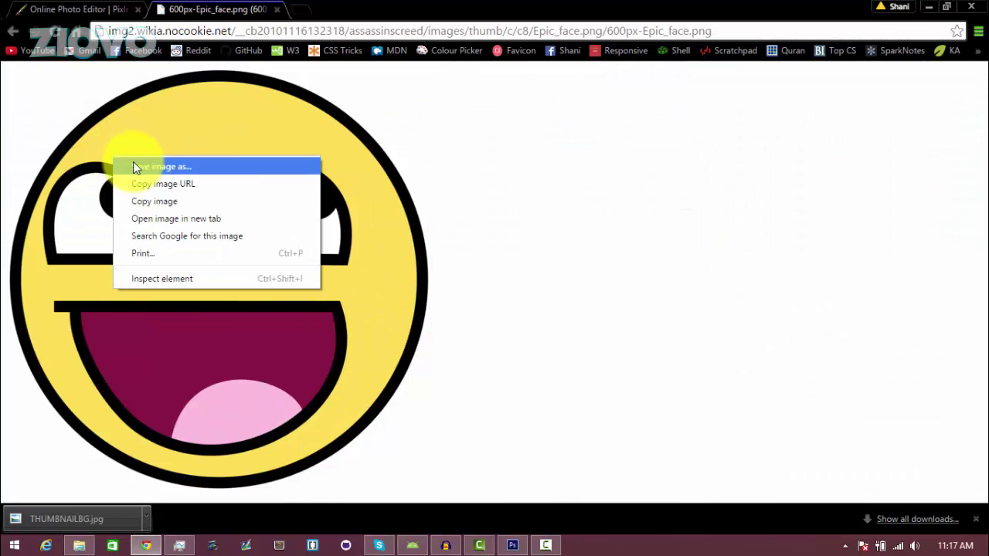
left_click(133, 164)
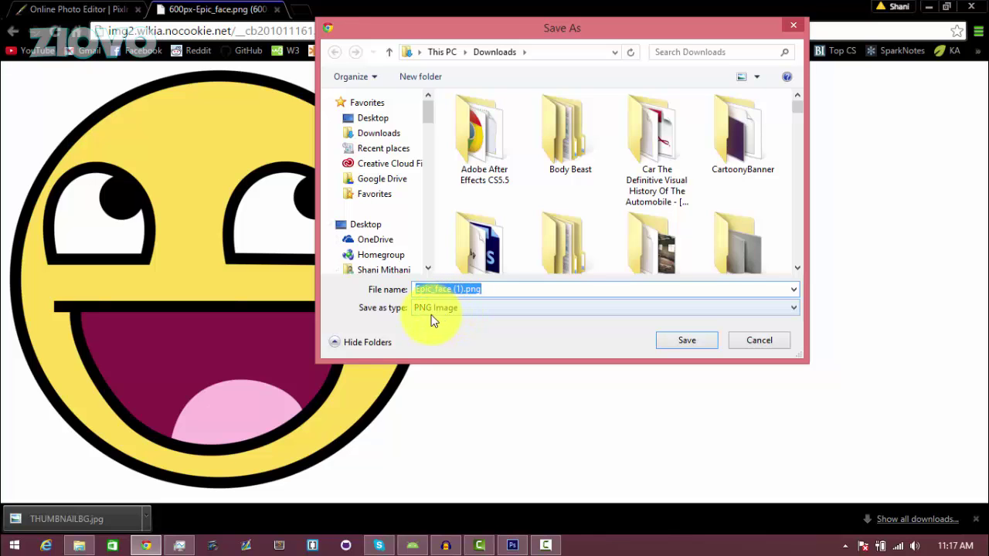
Step: Save the epic face to Downloads and open Epic_face (1).png in Pixlr Editor
left_click(688, 337)
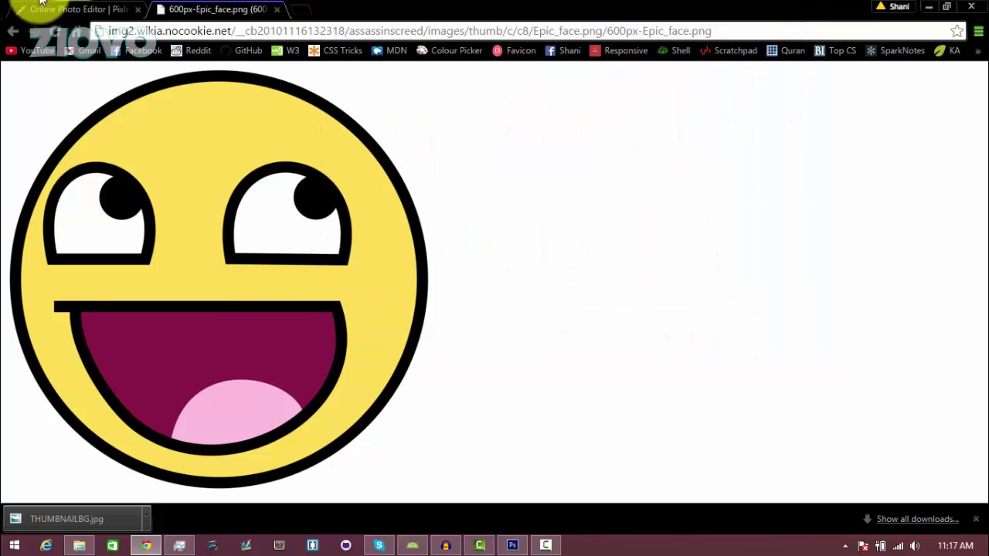
left_click(91, 10)
left_click(17, 70)
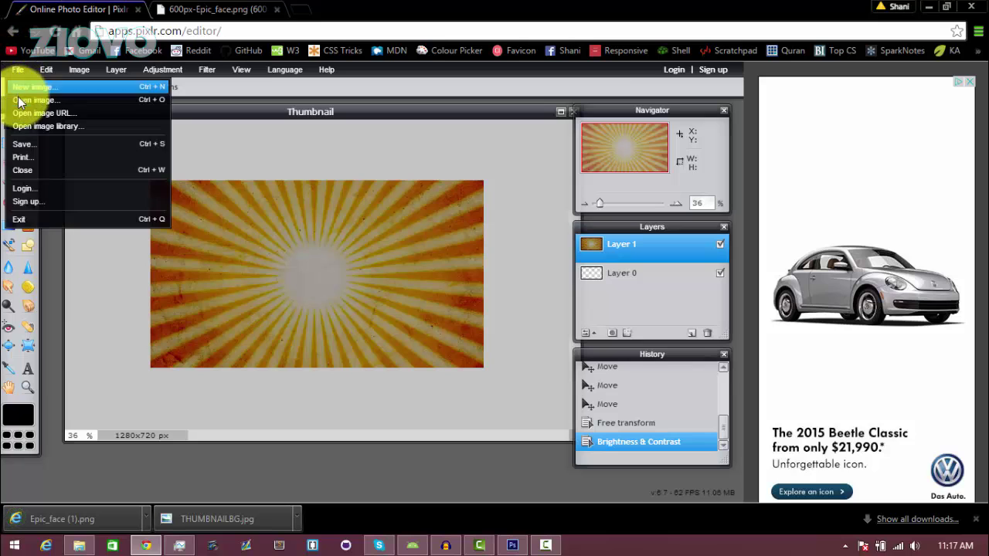
left_click(19, 99)
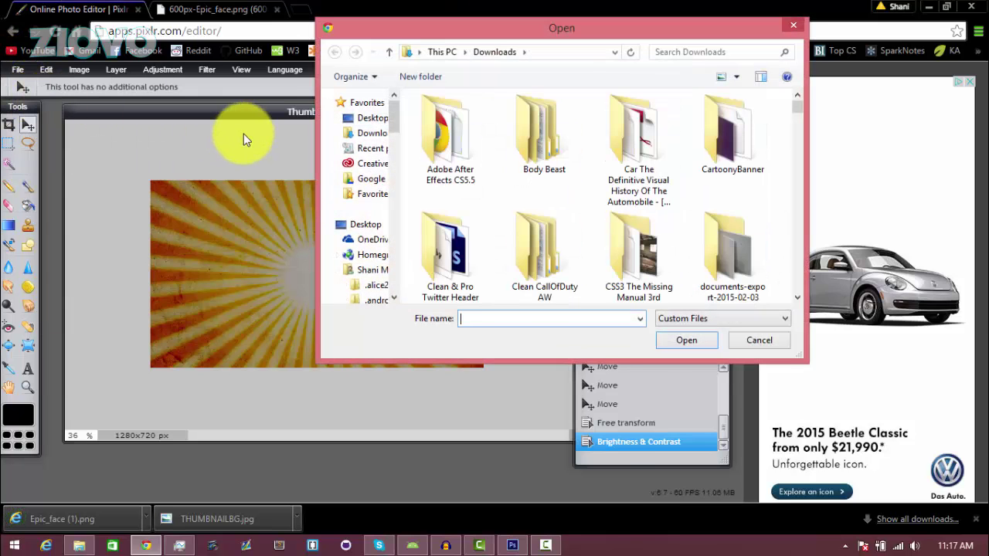
type("epi")
key("Down")
key("Return")
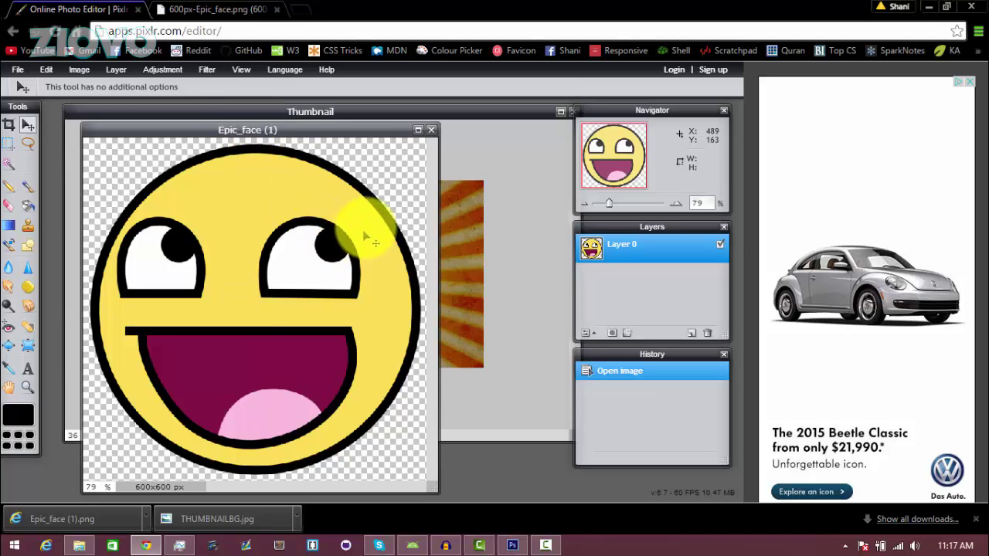
Step: Paste the epic face into Thumbnail as Layer 2 and move it to the centre
key("ctrl+a")
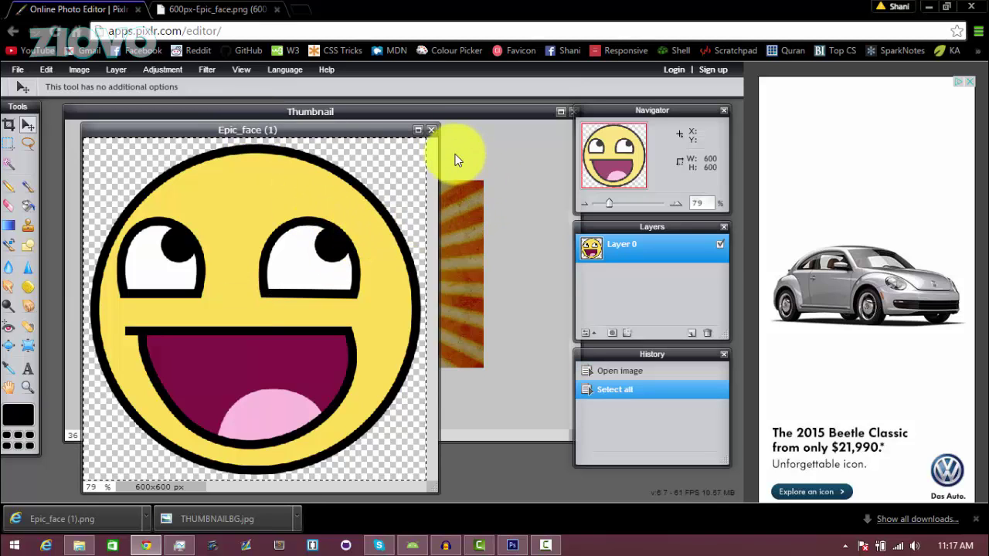
key("ctrl+c")
left_click(470, 117)
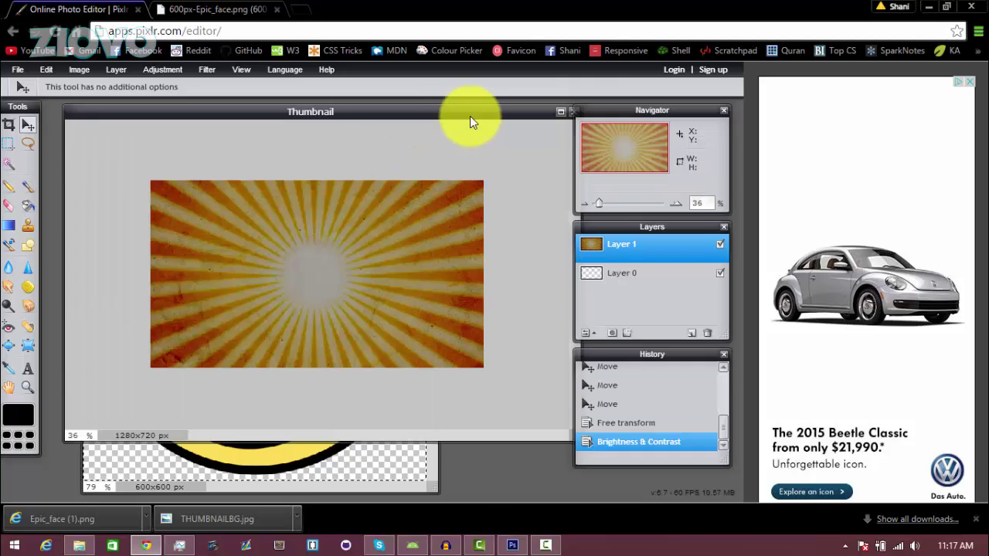
key("ctrl+v")
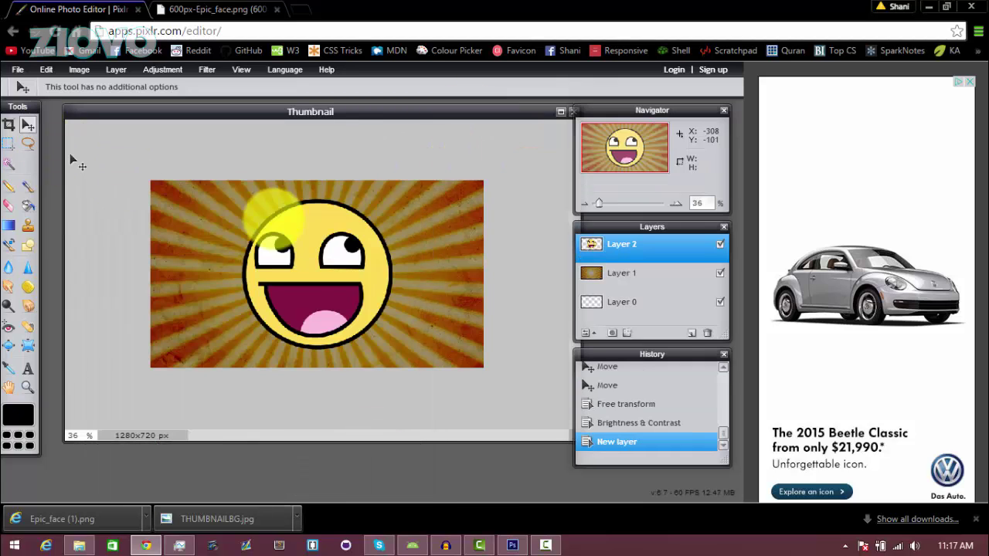
left_click_drag(335, 296, 403, 299)
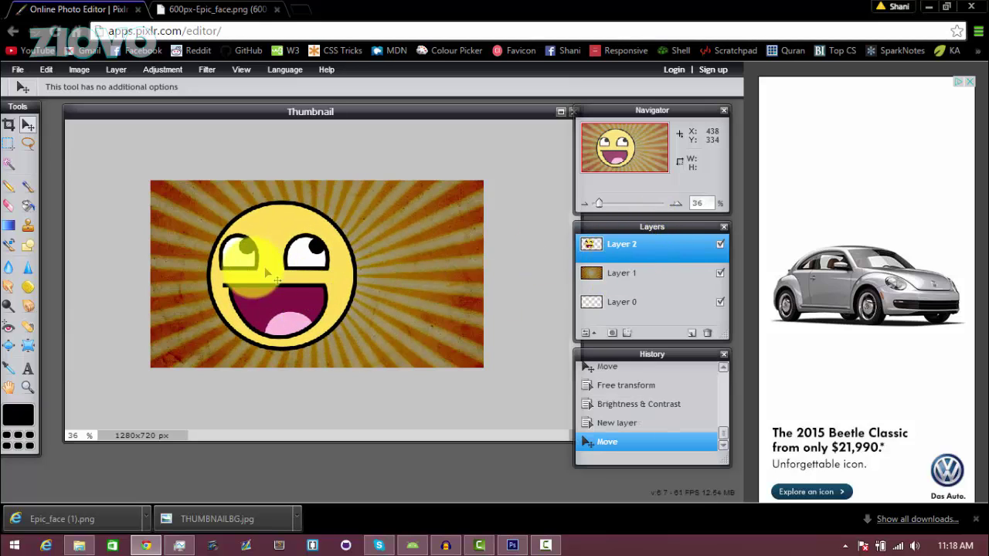
left_click_drag(282, 276, 320, 265)
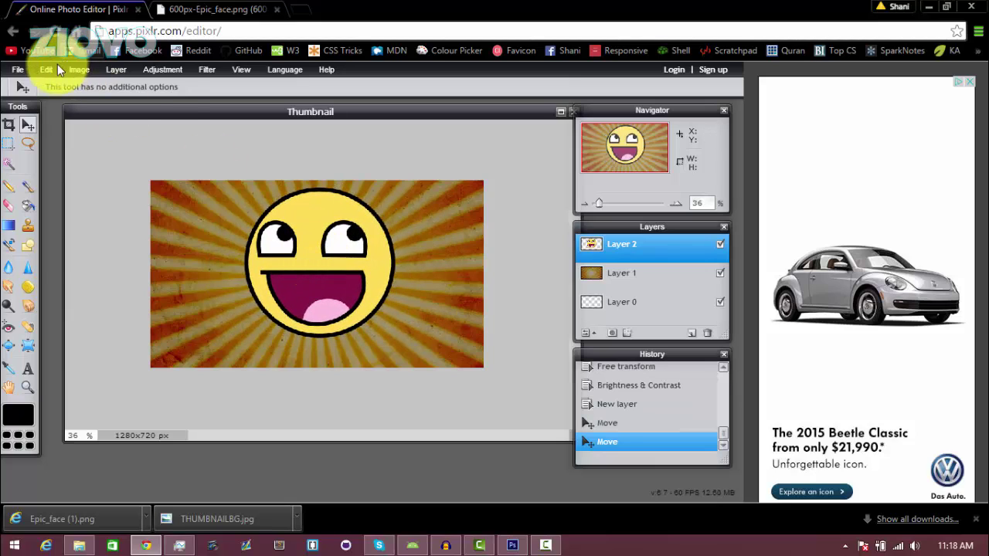
Step: Free-transform the smiley face into a slight tilt, shift it a little left and down, and apply it
left_click(46, 70)
left_click(105, 176)
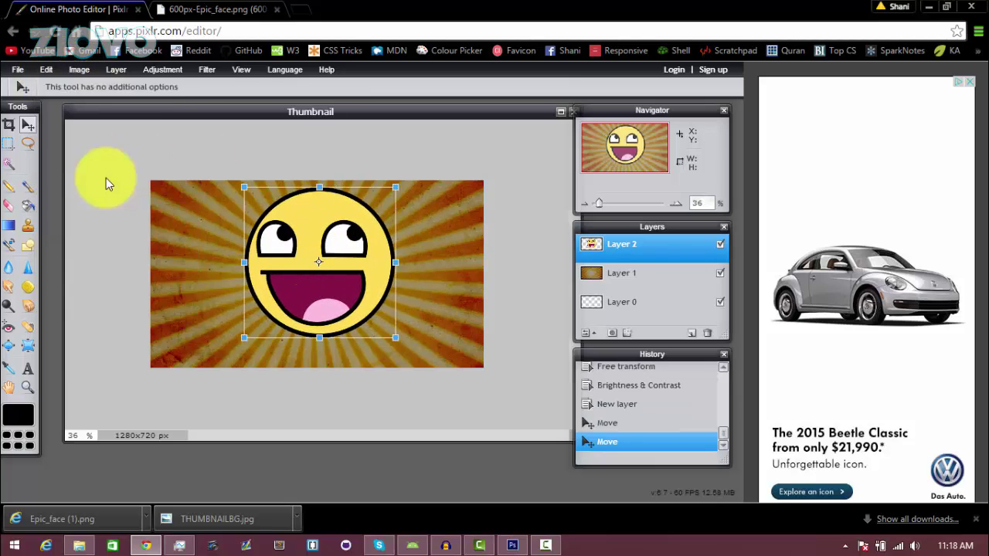
mouse_move(399, 181)
left_mouse_down()
mouse_move(415, 170)
mouse_move(353, 210)
mouse_move(441, 167)
mouse_move(364, 221)
mouse_move(446, 167)
mouse_move(409, 153)
mouse_move(389, 177)
left_mouse_up()
left_click_drag(351, 231, 349, 227)
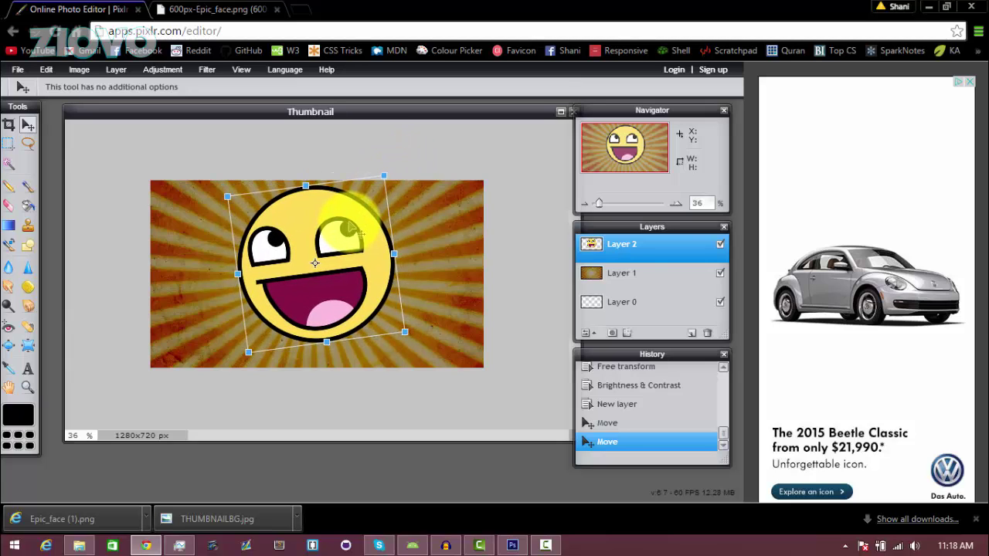
left_click(519, 152)
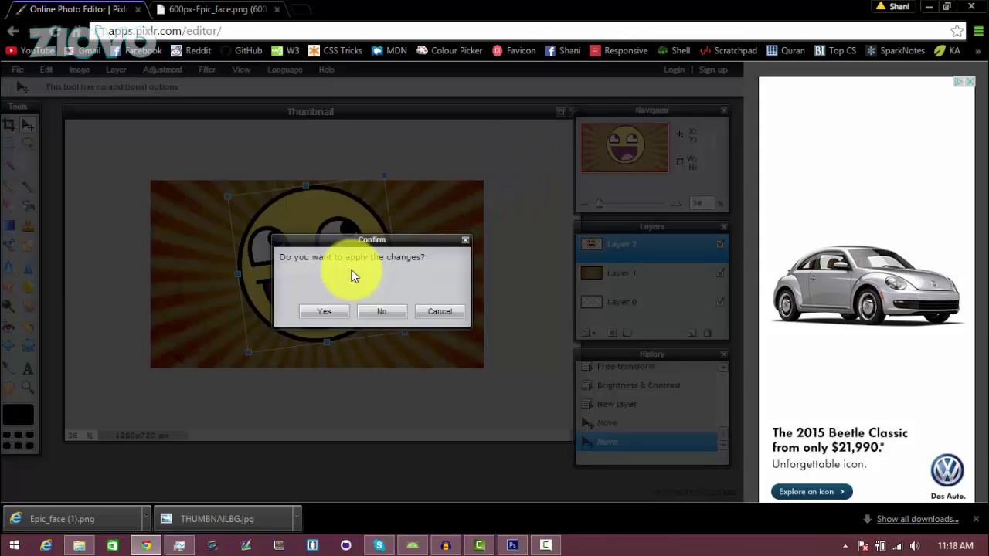
left_click(337, 313)
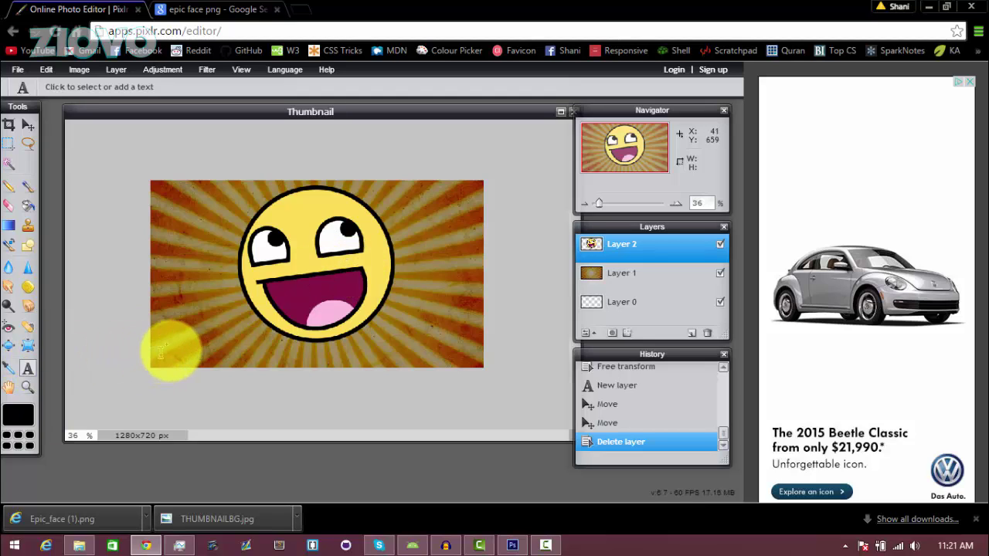
Step: Add a text layer reading 'EPIC THUMBNAIL!' on the lower left, checking the font is Aldo the Apache
left_click(193, 343)
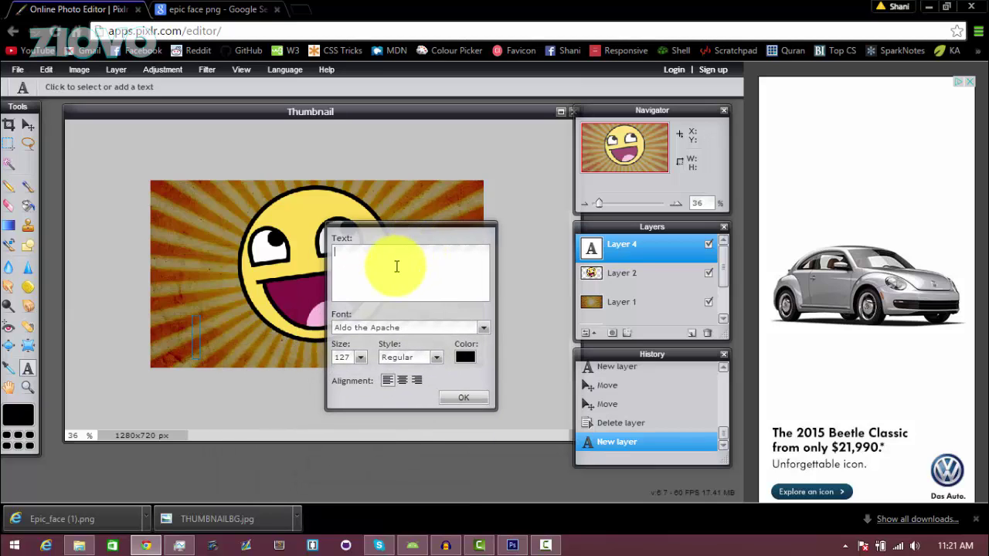
type("PIC THUMBNAIL")
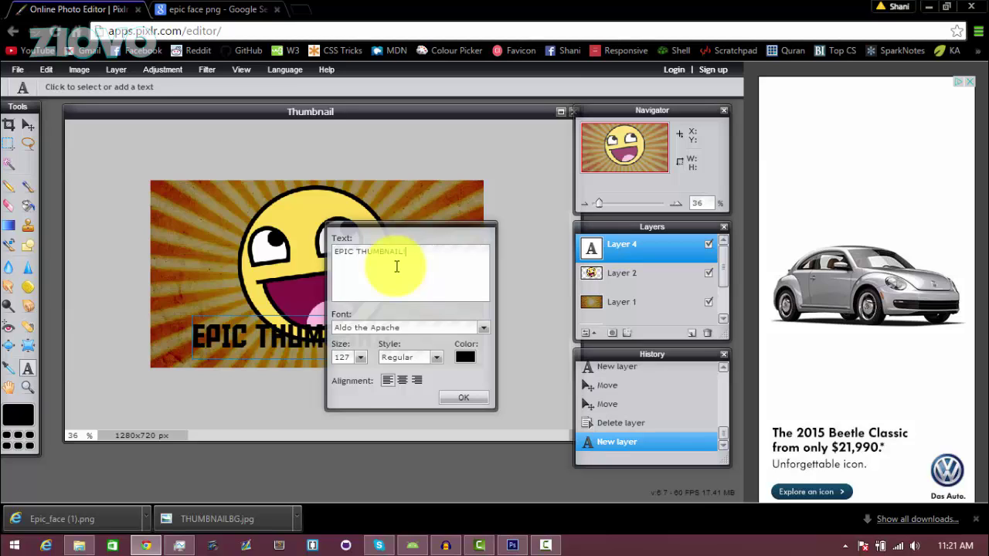
type("!")
left_click(482, 325)
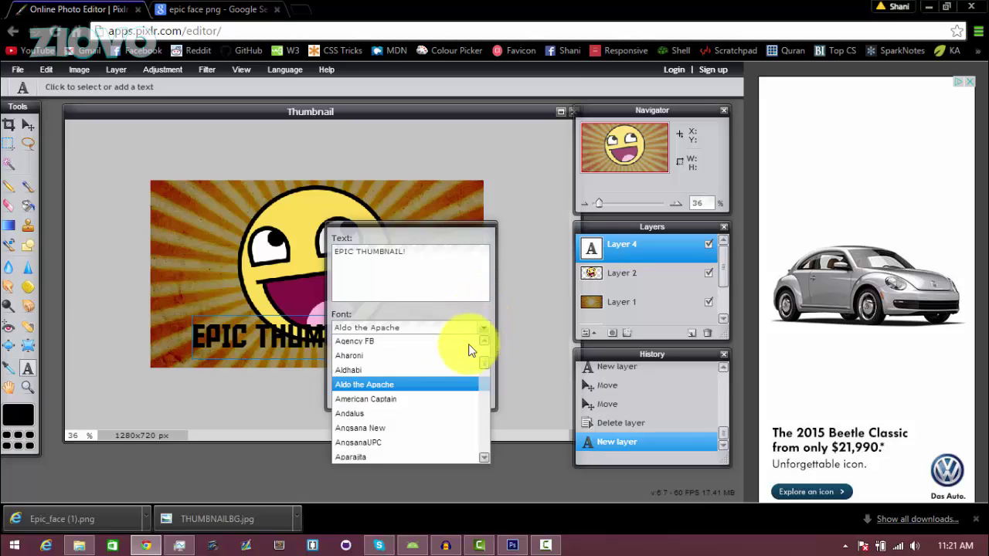
Step: Keep Aldo the Apache and make the text size 130, Bold, yellow #fff266, then commit it
left_click(457, 382)
left_click(354, 358)
mouse_move(364, 374)
left_mouse_down()
mouse_move(353, 379)
mouse_move(363, 374)
left_mouse_up()
left_click(437, 357)
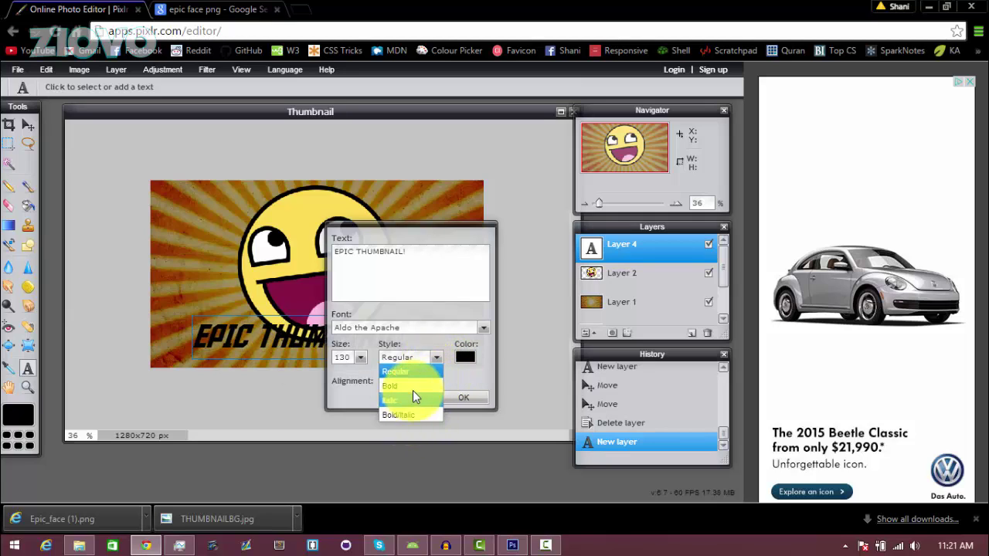
left_click(416, 386)
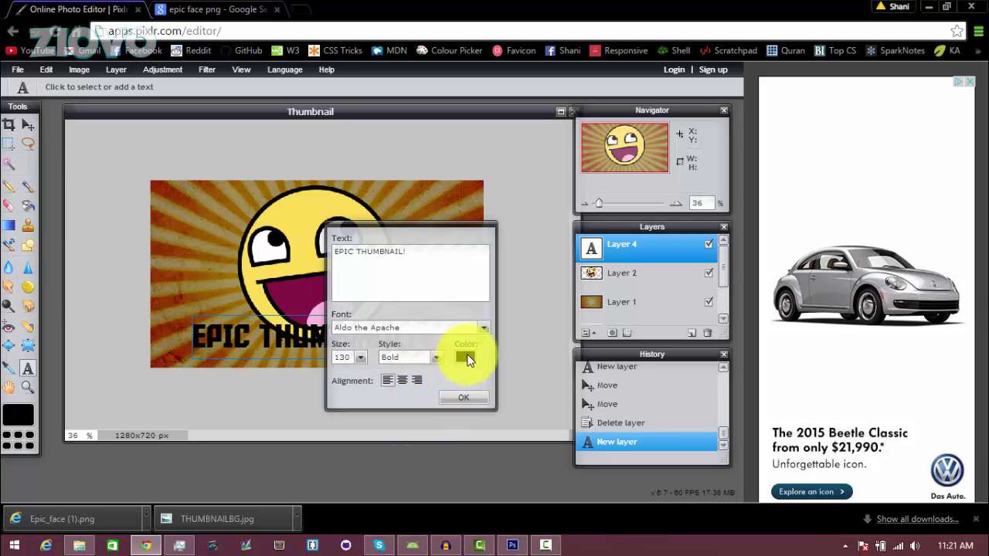
left_click(464, 357)
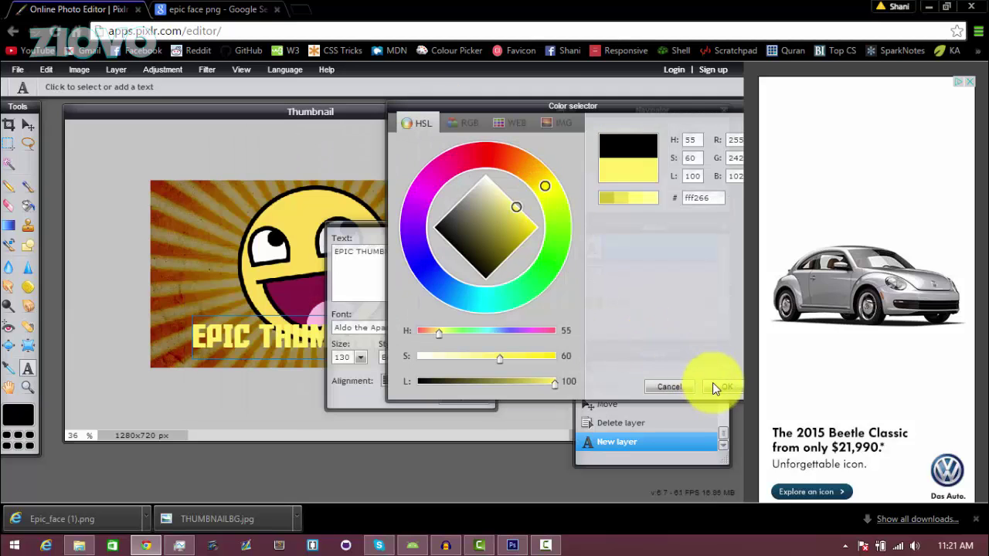
left_click(713, 384)
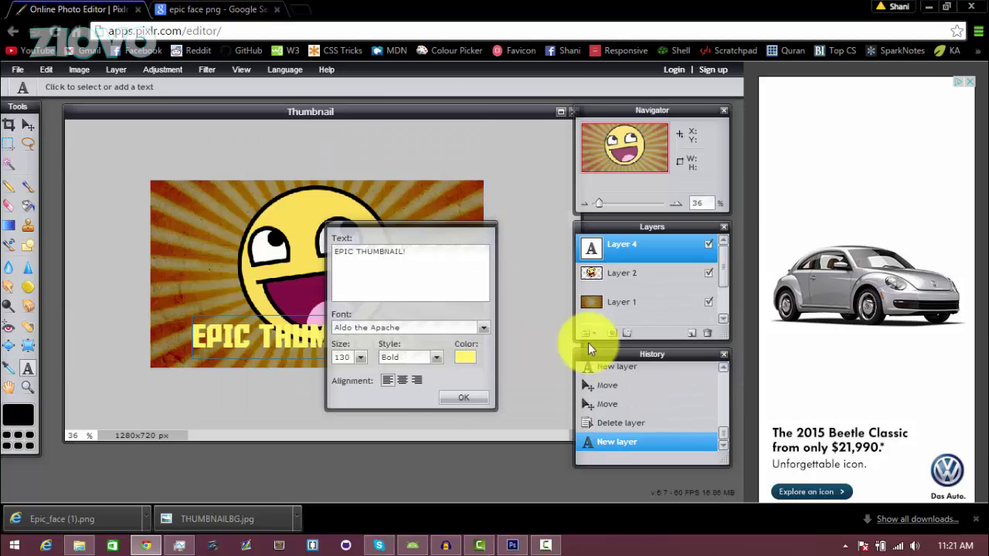
left_click(469, 404)
left_click(29, 126)
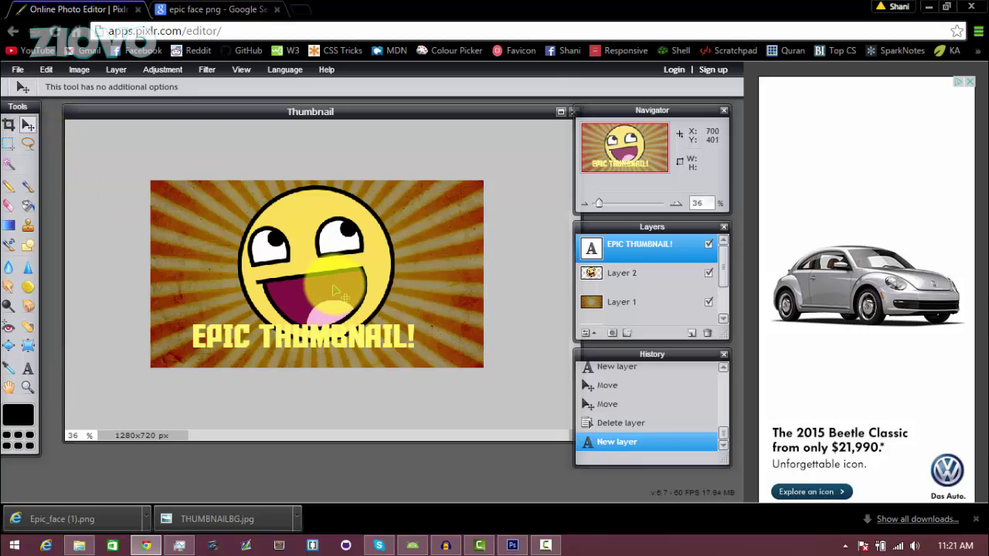
Step: Drag the text to the bottom centre and nudge the smiley face layer slightly right
left_click_drag(345, 295, 367, 316)
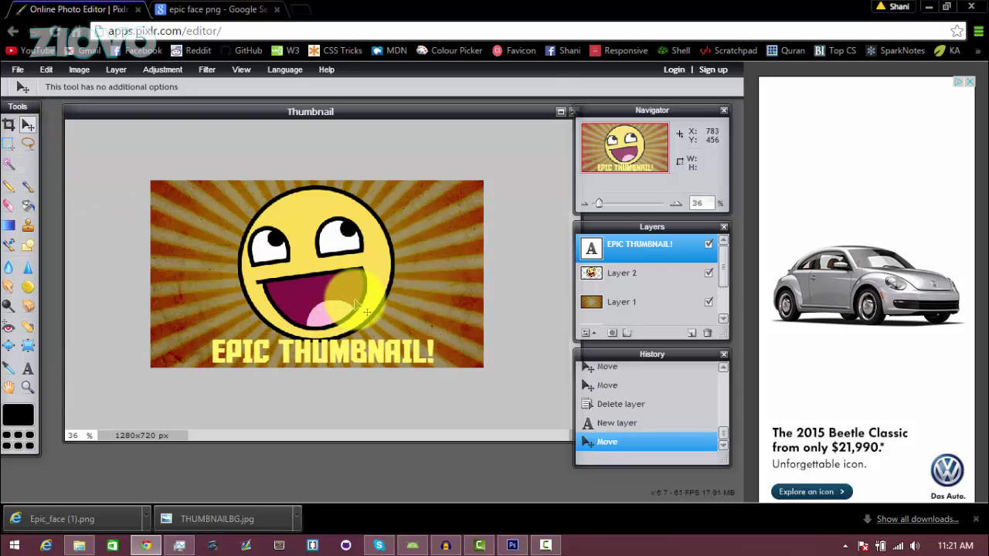
left_click(627, 276)
left_click_drag(353, 278, 357, 276)
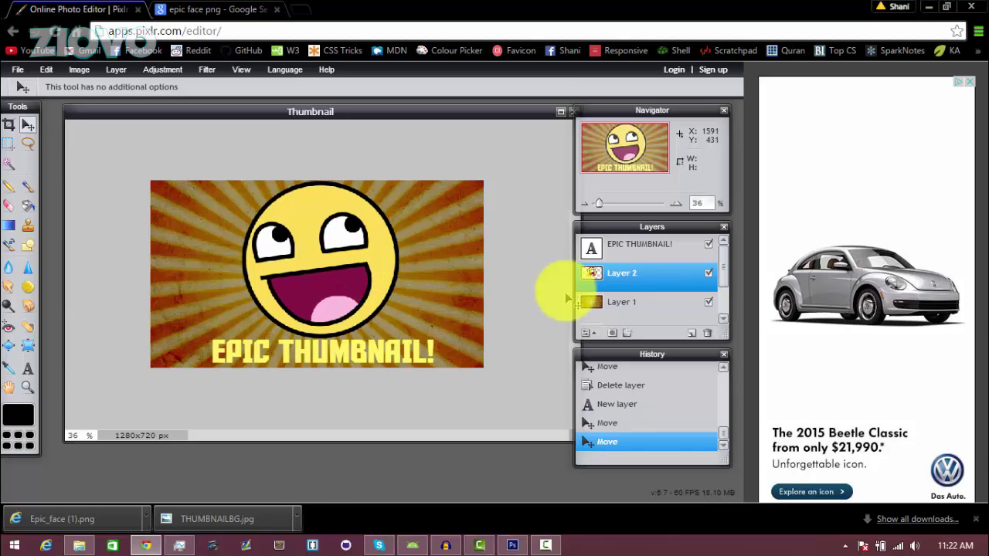